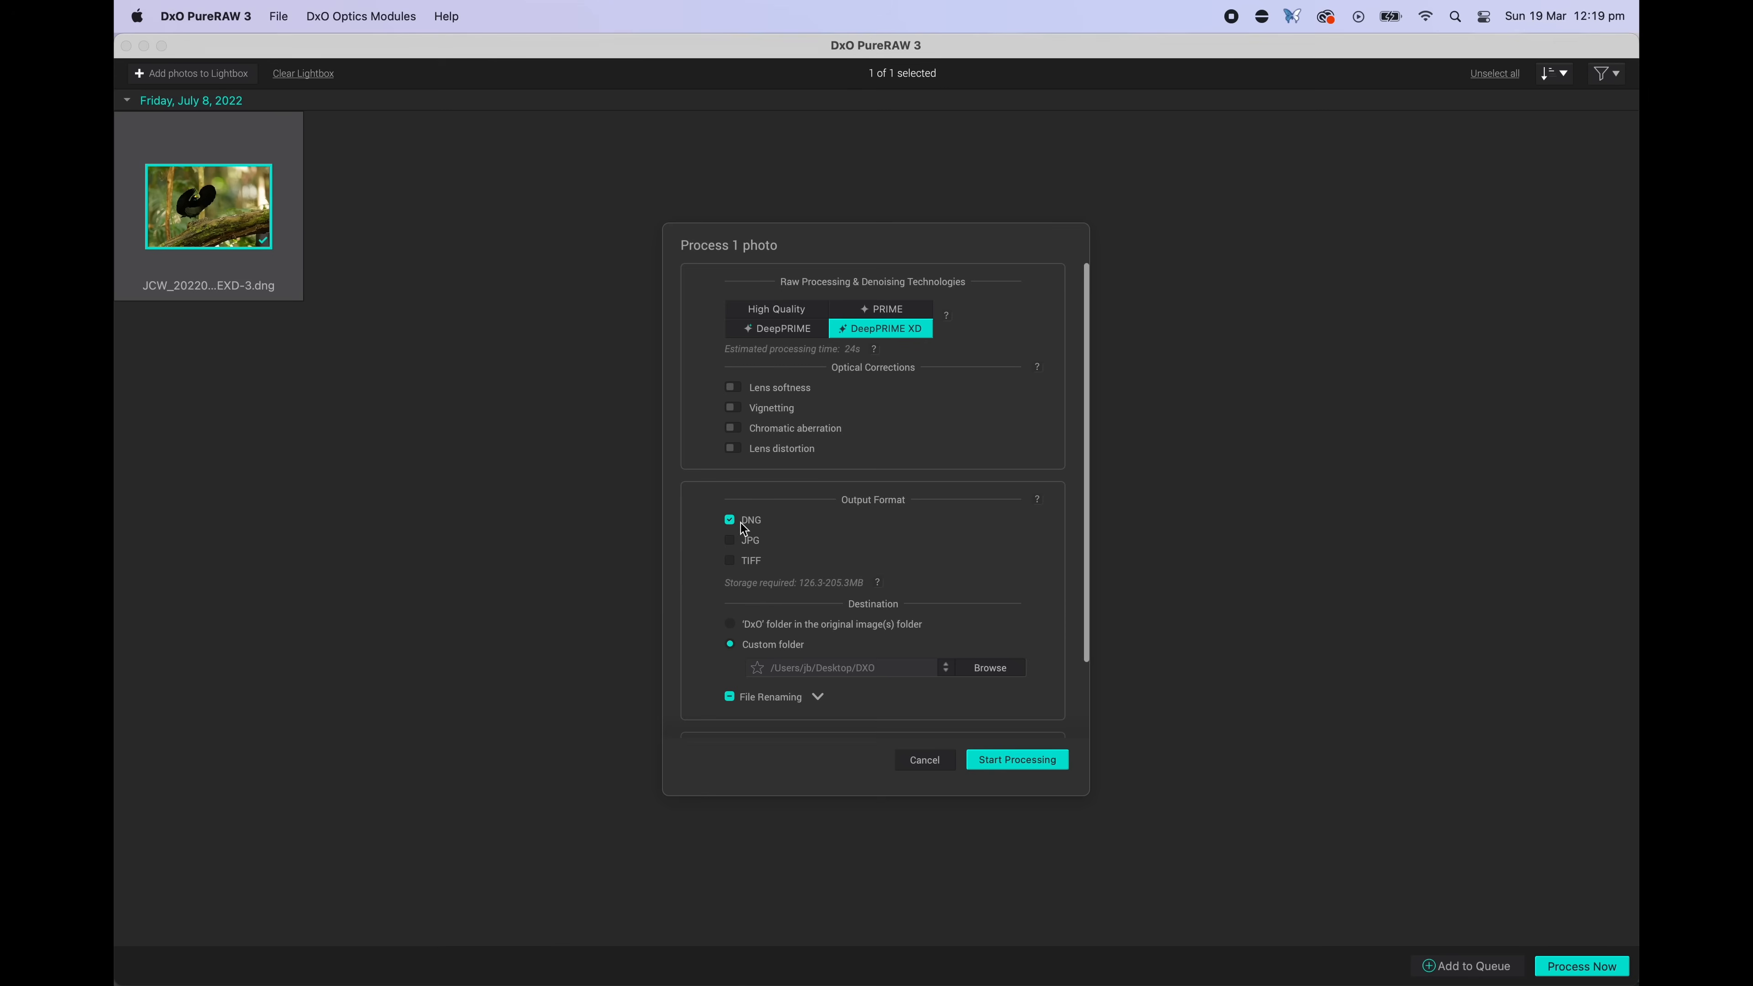
# Start processing the photo with DeepPRIME XD as a DNG
pyautogui.click(1041, 762)
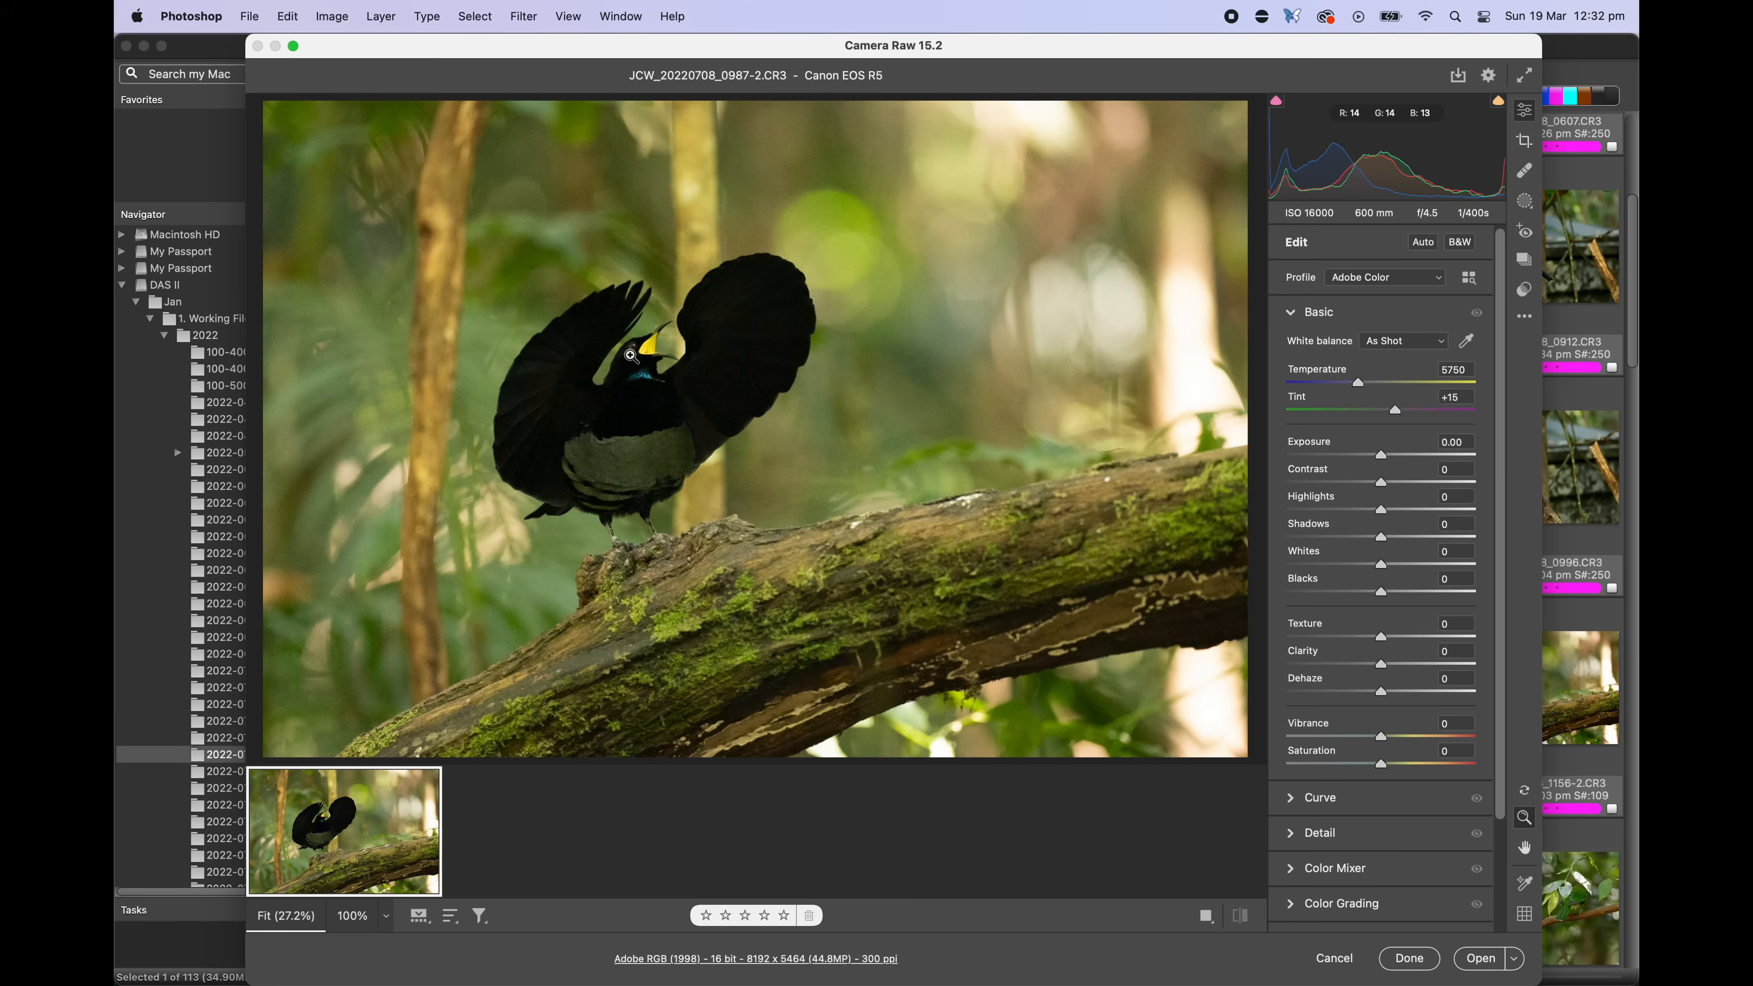
pyautogui.scroll(5, 732, 430)
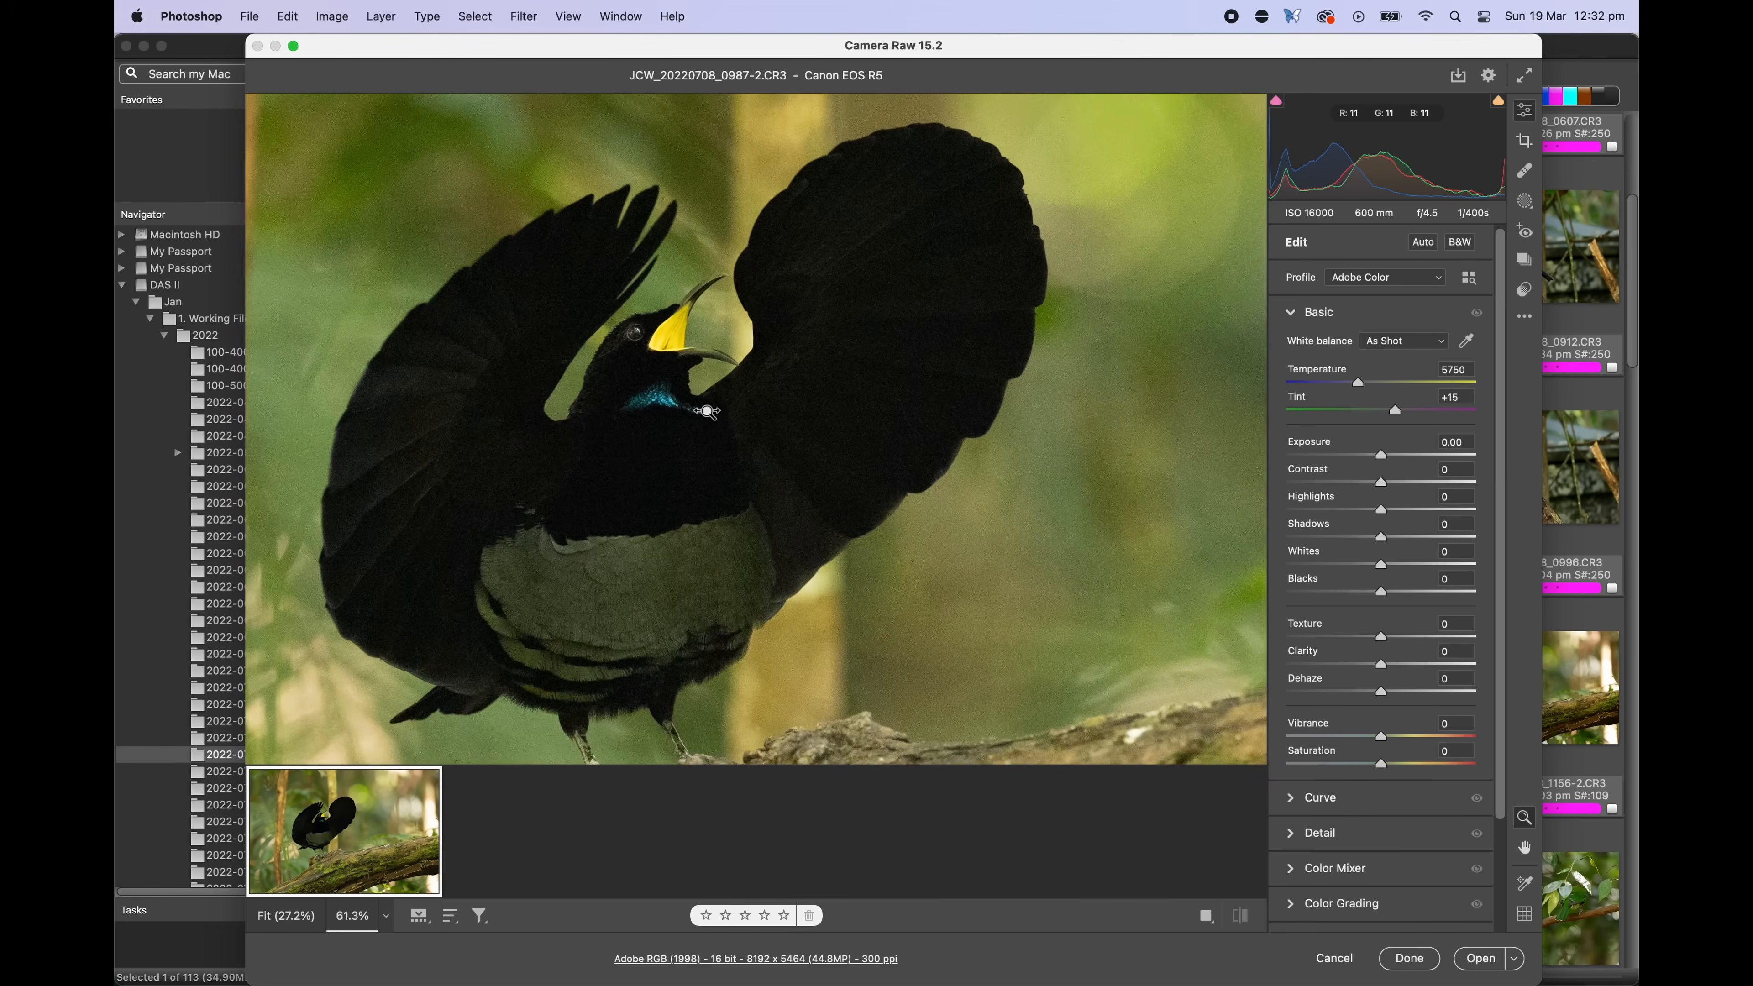
pyautogui.rightClick(738, 433)
pyautogui.click(770, 464)
pyautogui.moveTo(815, 366); pyautogui.dragTo(839, 557)
pyautogui.moveTo(543, 397); pyautogui.dragTo(882, 505)
pyautogui.moveTo(849, 295); pyautogui.dragTo(567, 235)
pyautogui.moveTo(696, 457); pyautogui.dragTo(740, 398)
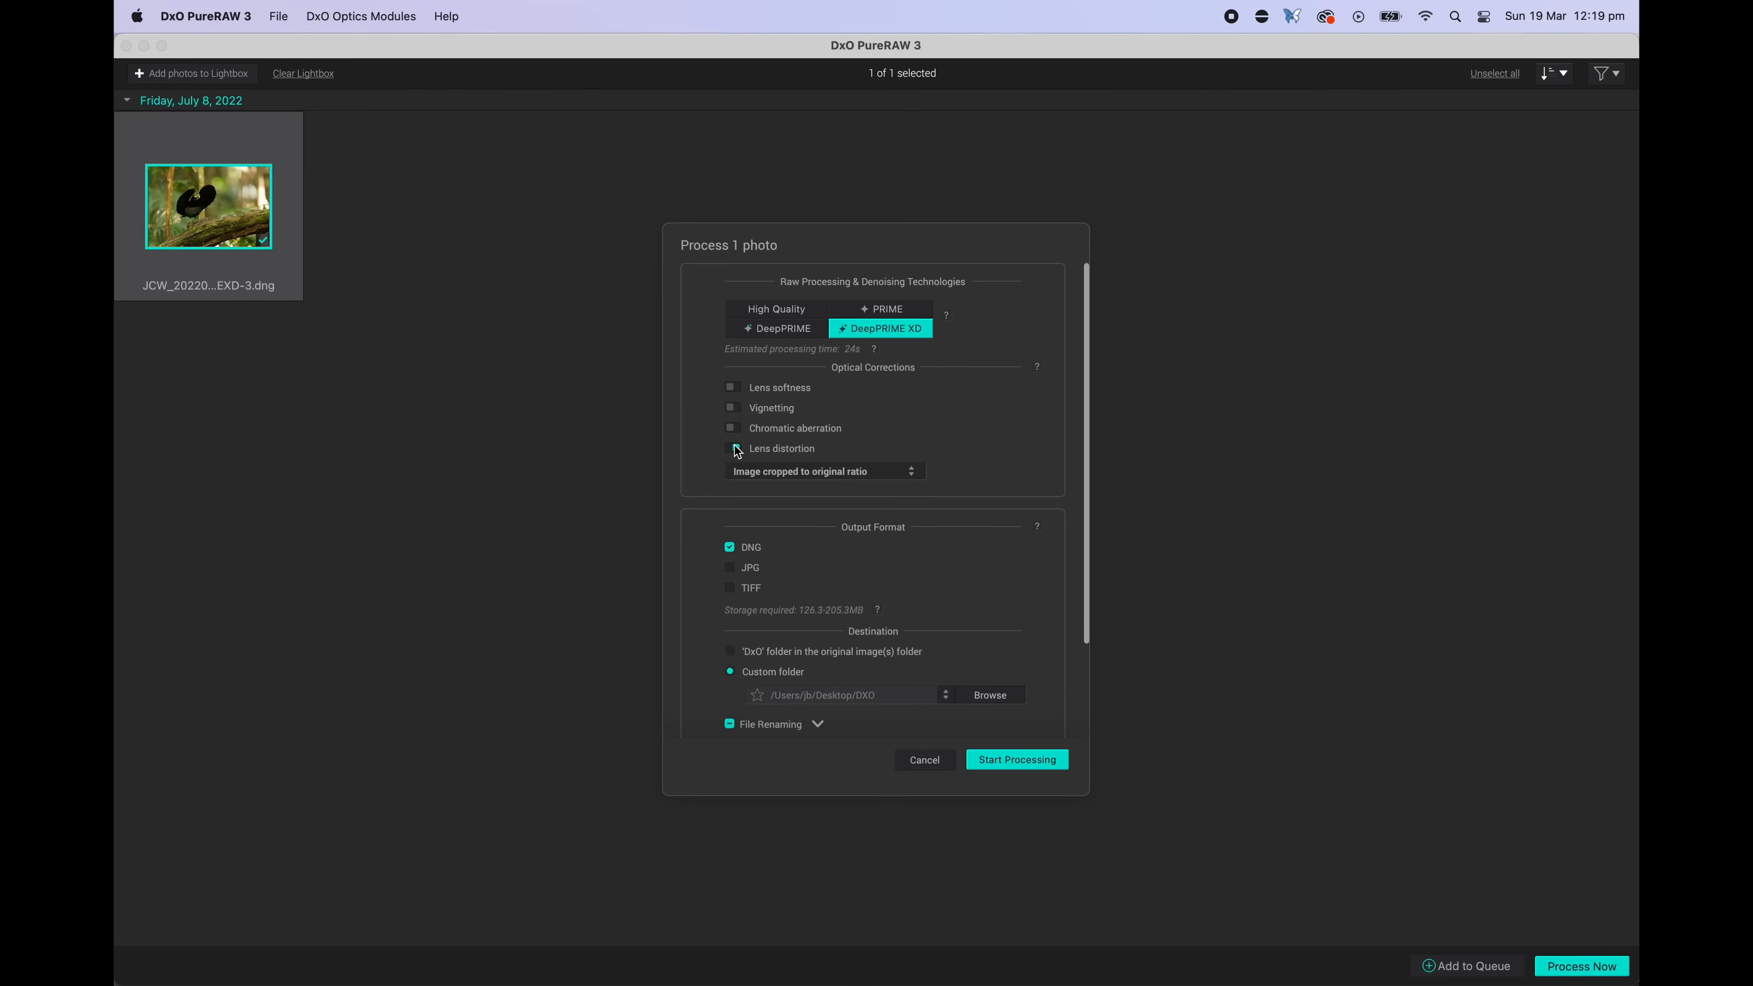
# Process the photo with DeepPRIME XD, lens distortion correction and DNG output
pyautogui.click(1017, 760)
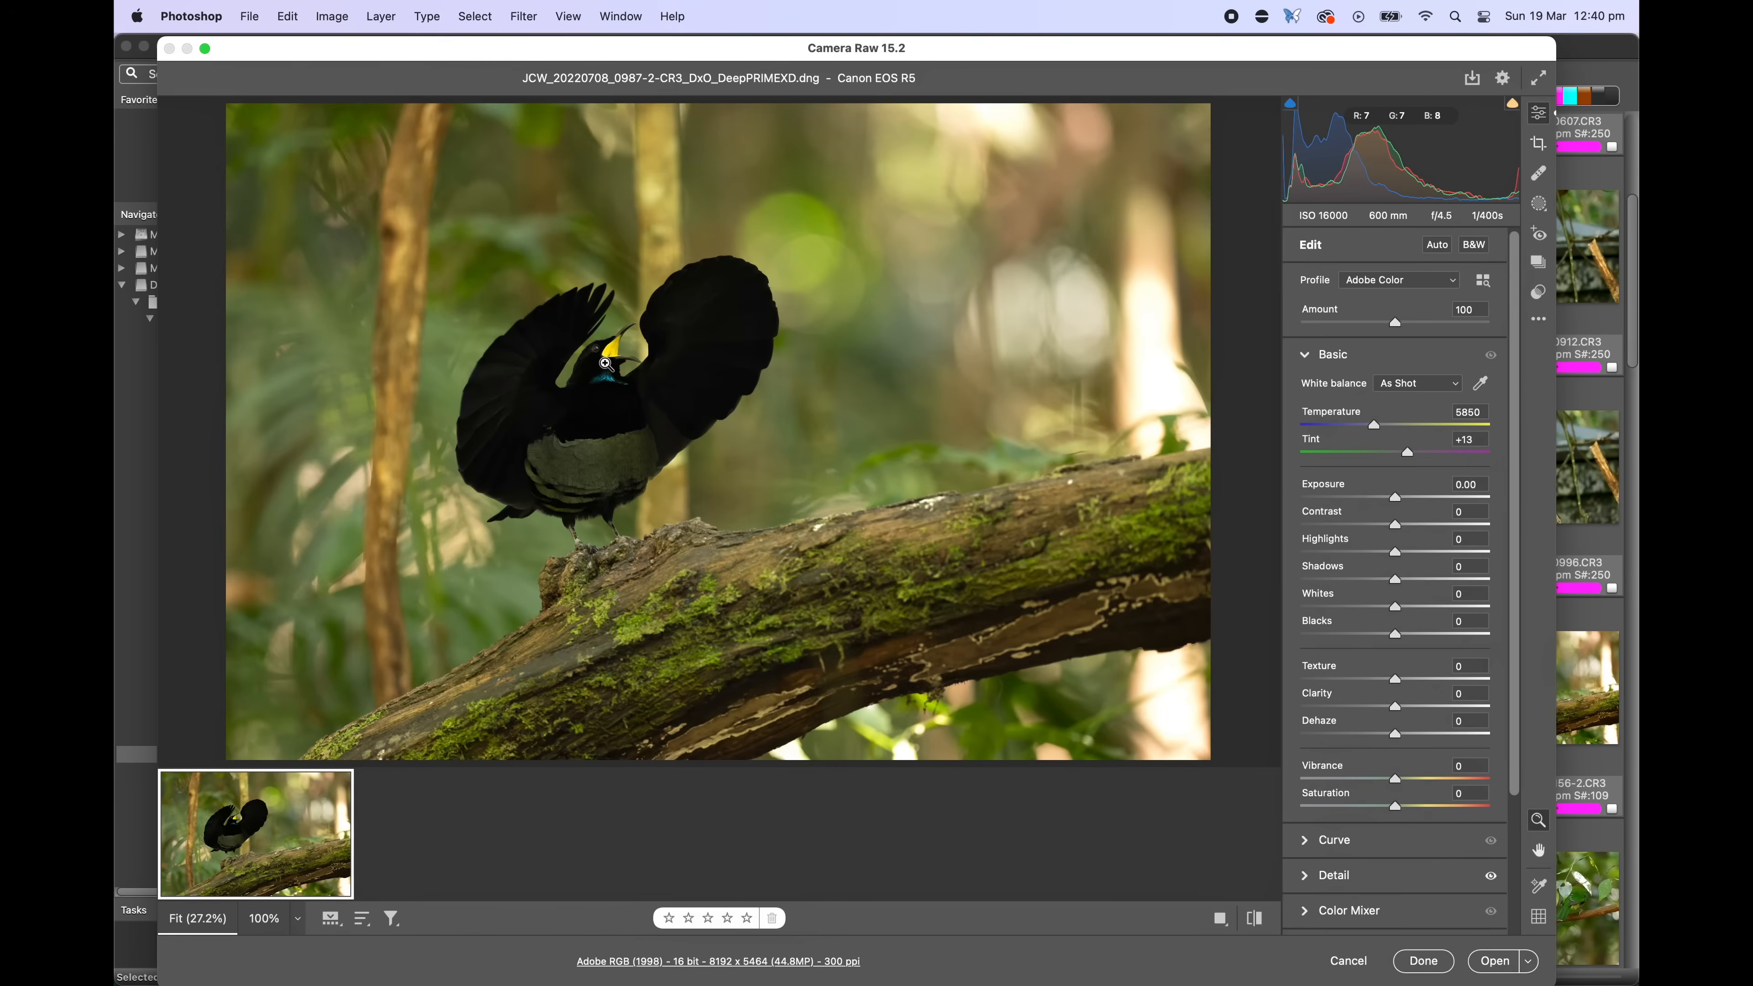
pyautogui.moveTo(683, 434); pyautogui.dragTo(857, 665)
pyautogui.rightClick(721, 455)
pyautogui.click(742, 488)
pyautogui.moveTo(662, 333); pyautogui.dragTo(945, 430)
pyautogui.moveTo(925, 341); pyautogui.dragTo(466, 274)
pyautogui.moveTo(732, 509); pyautogui.dragTo(841, 413)
pyautogui.rightClick(804, 419)
pyautogui.click(824, 430)
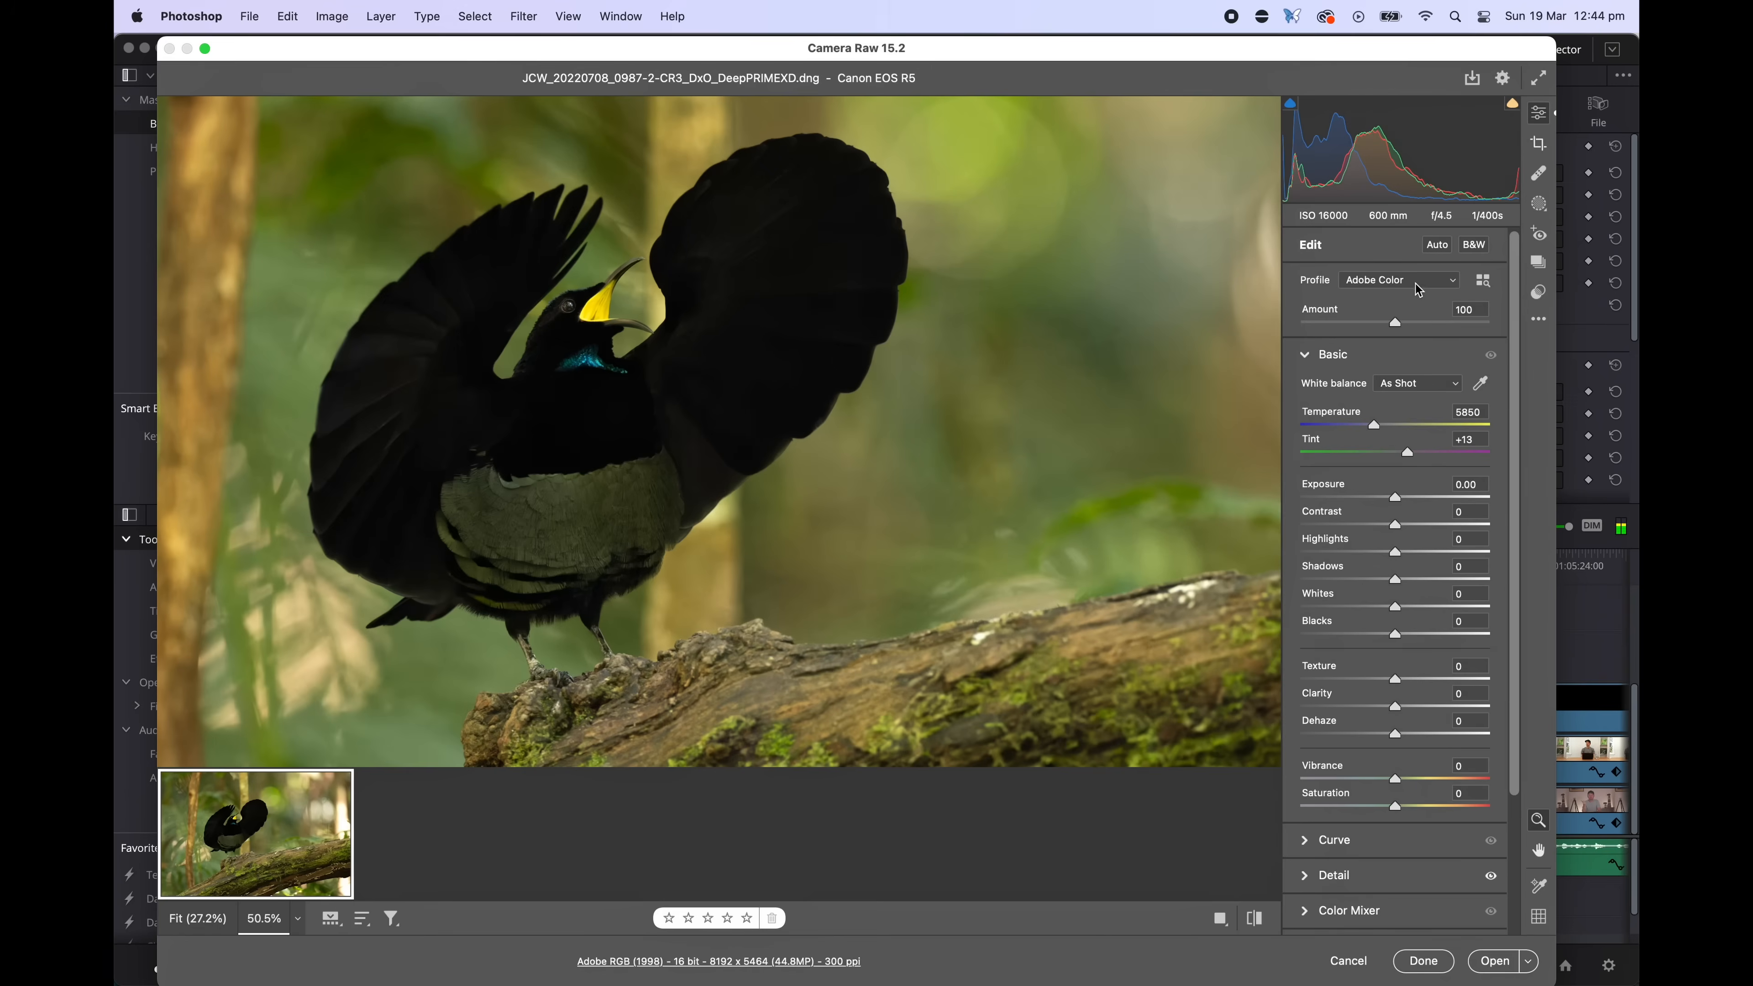
# Set the Camera Raw profile to 8.VIBRANT - More Contrast
pyautogui.click(1433, 283)
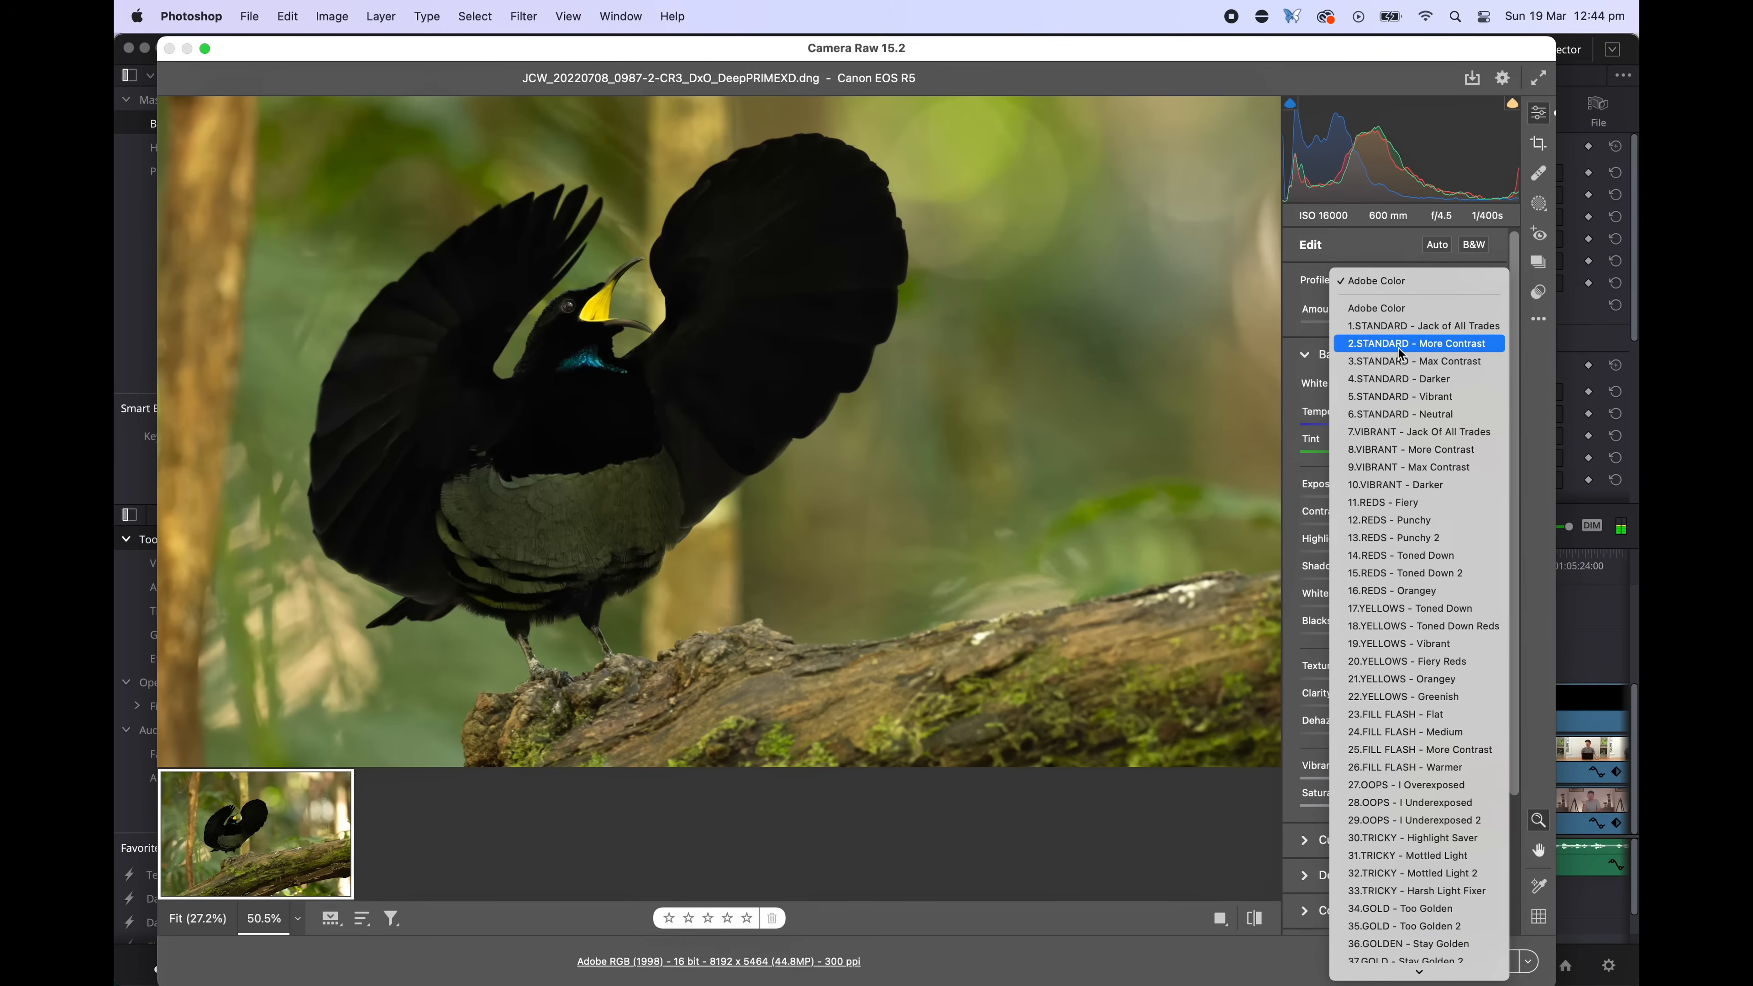
pyautogui.scroll(-1, 1391, 663)
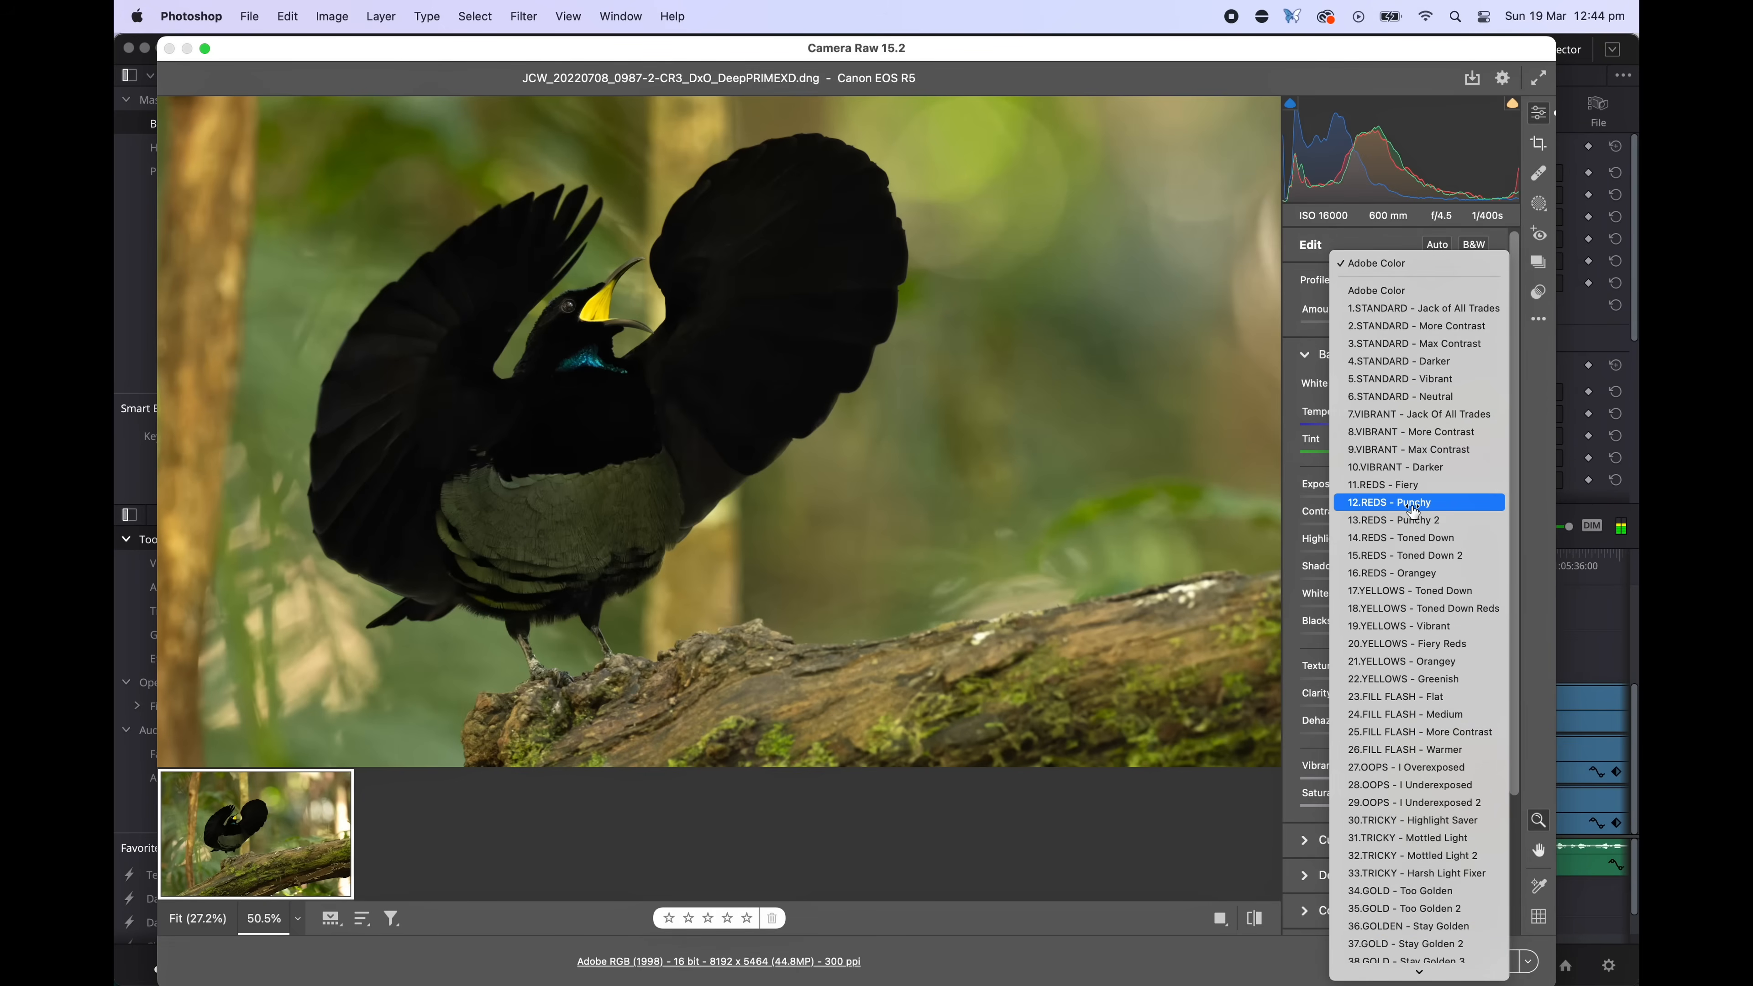
pyautogui.click(1481, 435)
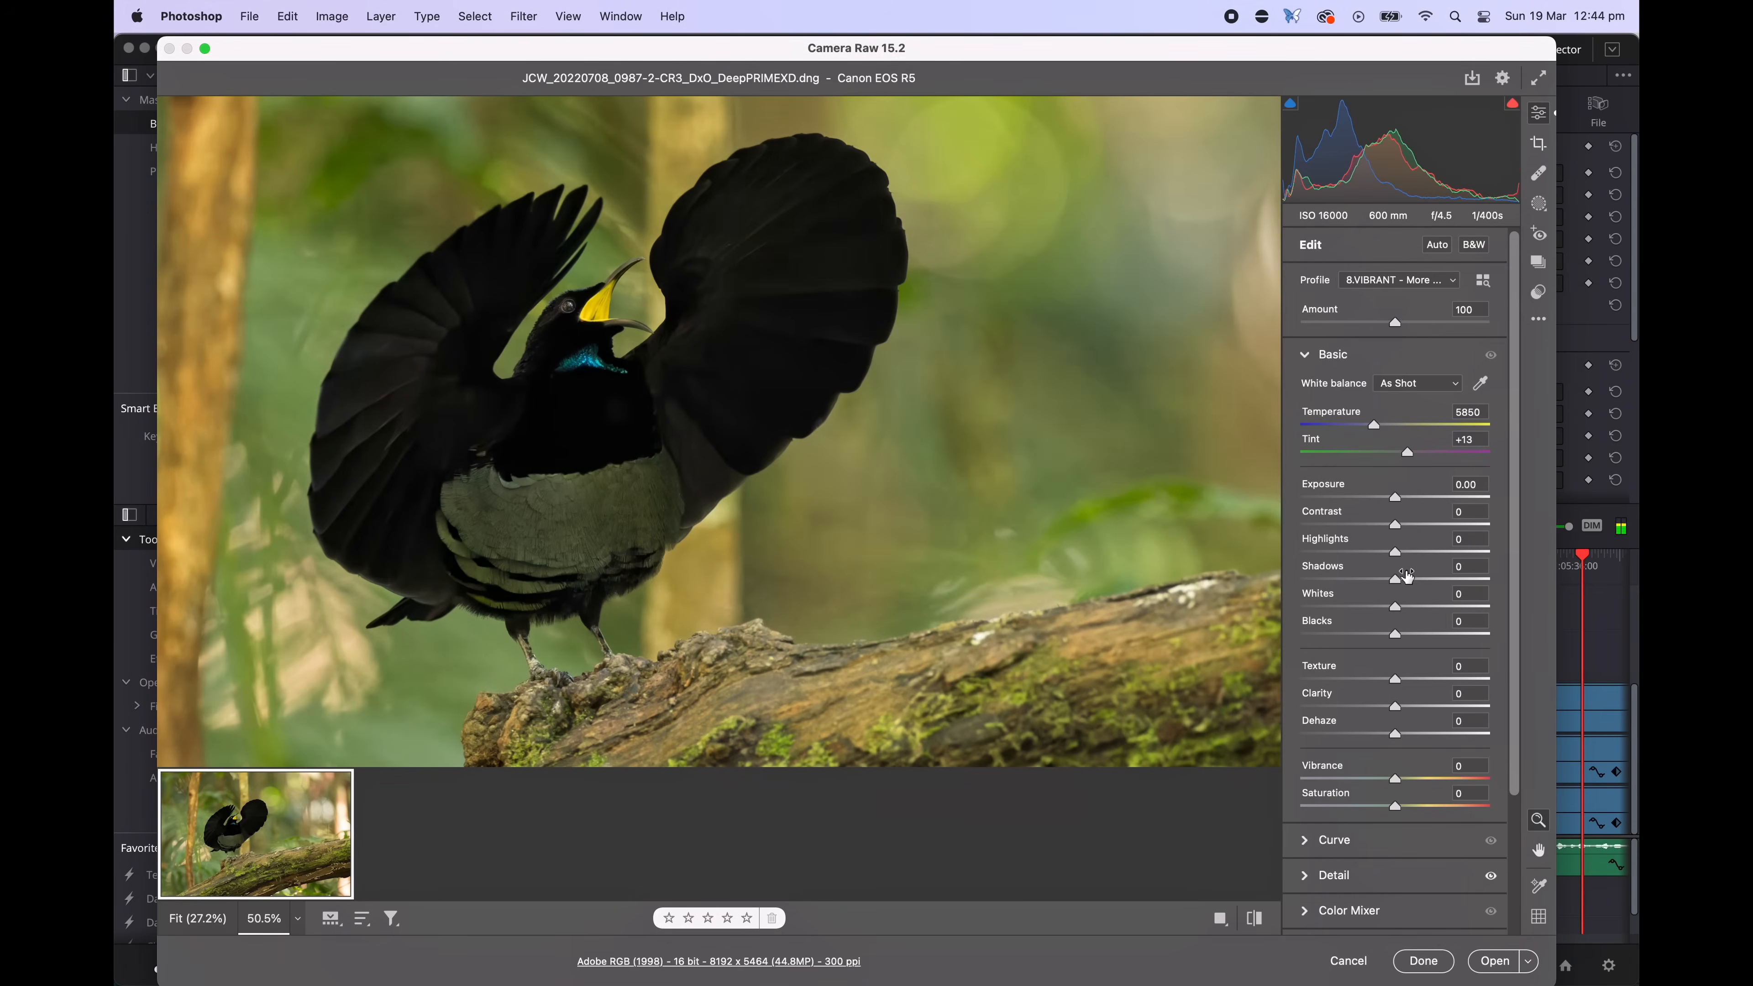
# Set exposure to +0.30, highlights -20, shadows +52, tint +15 and vibrance +25 in the Basic panel
pyautogui.moveTo(1394, 579); pyautogui.dragTo(1464, 592)
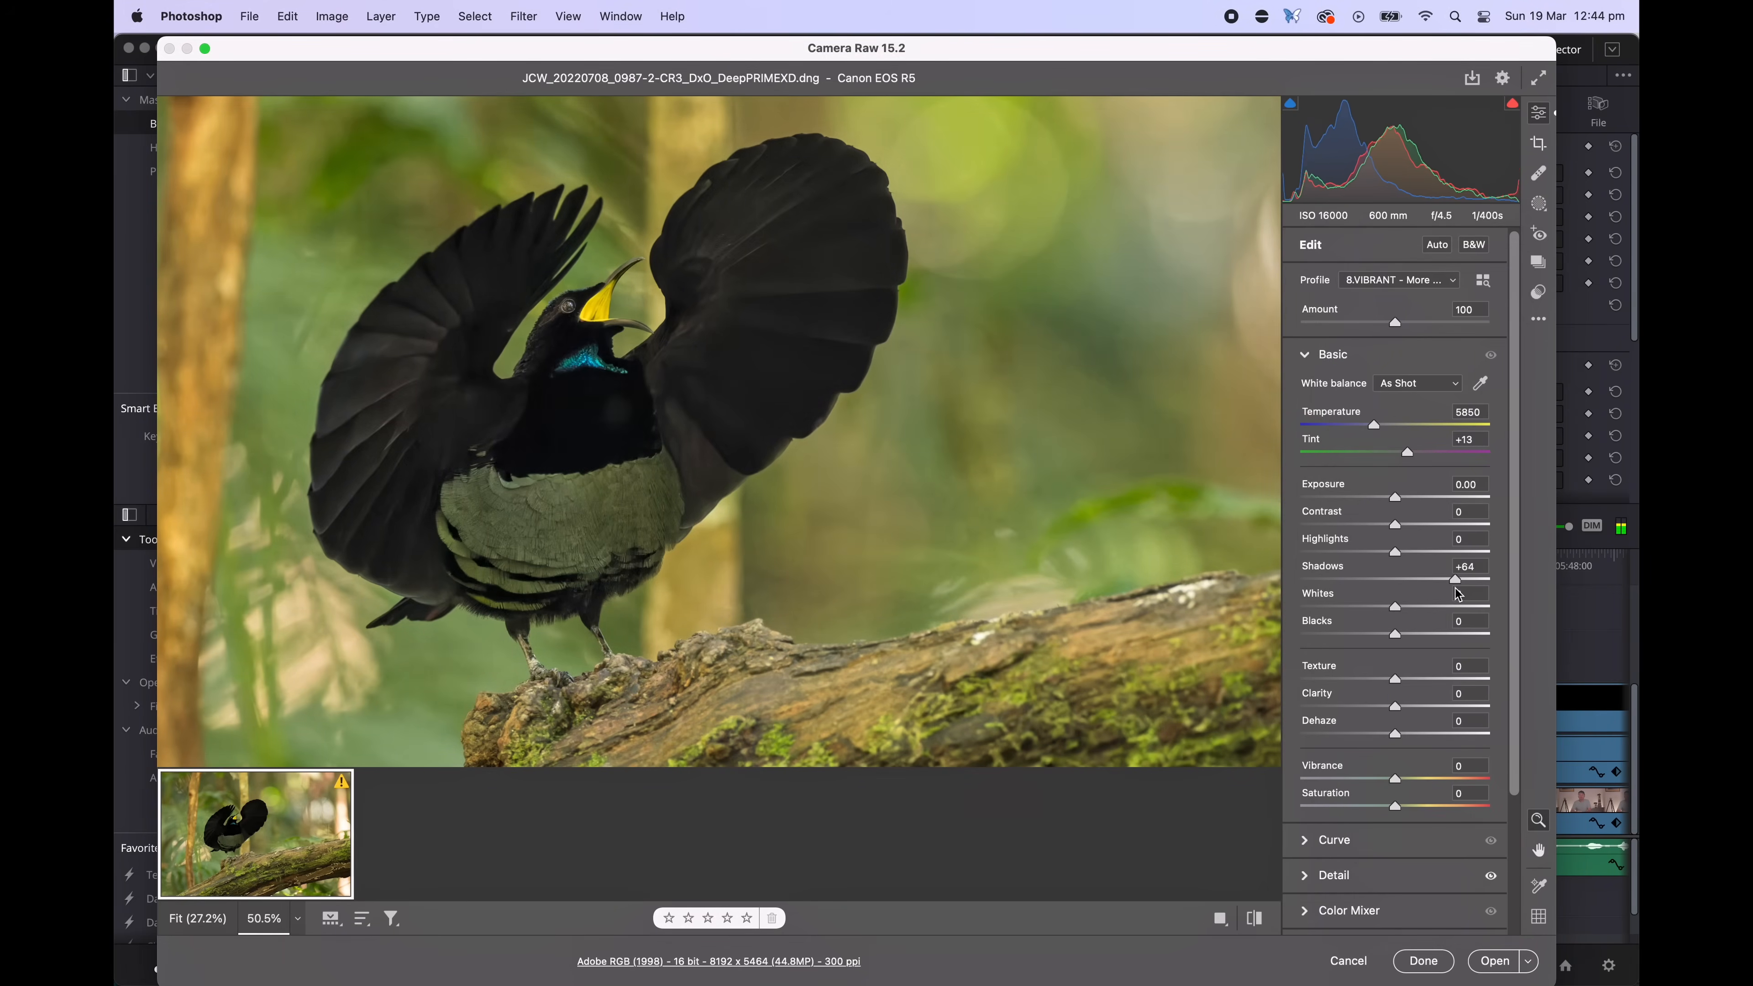
pyautogui.moveTo(1399, 501); pyautogui.dragTo(1404, 501)
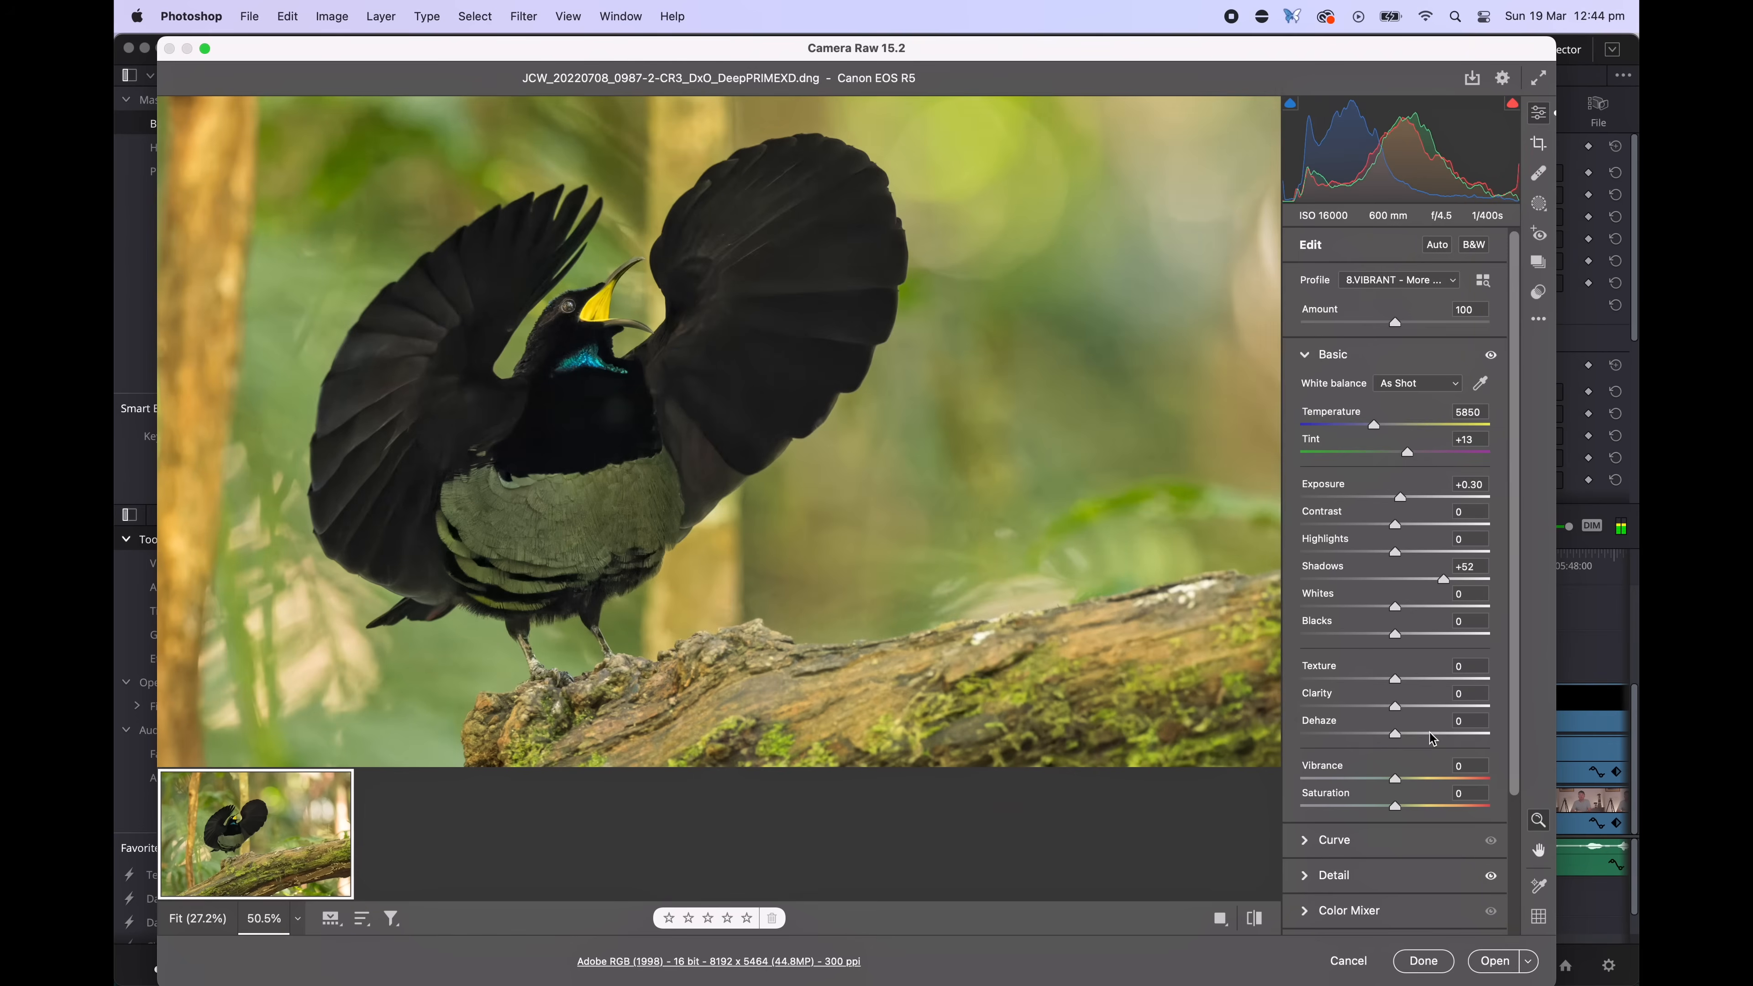
pyautogui.click(1420, 782)
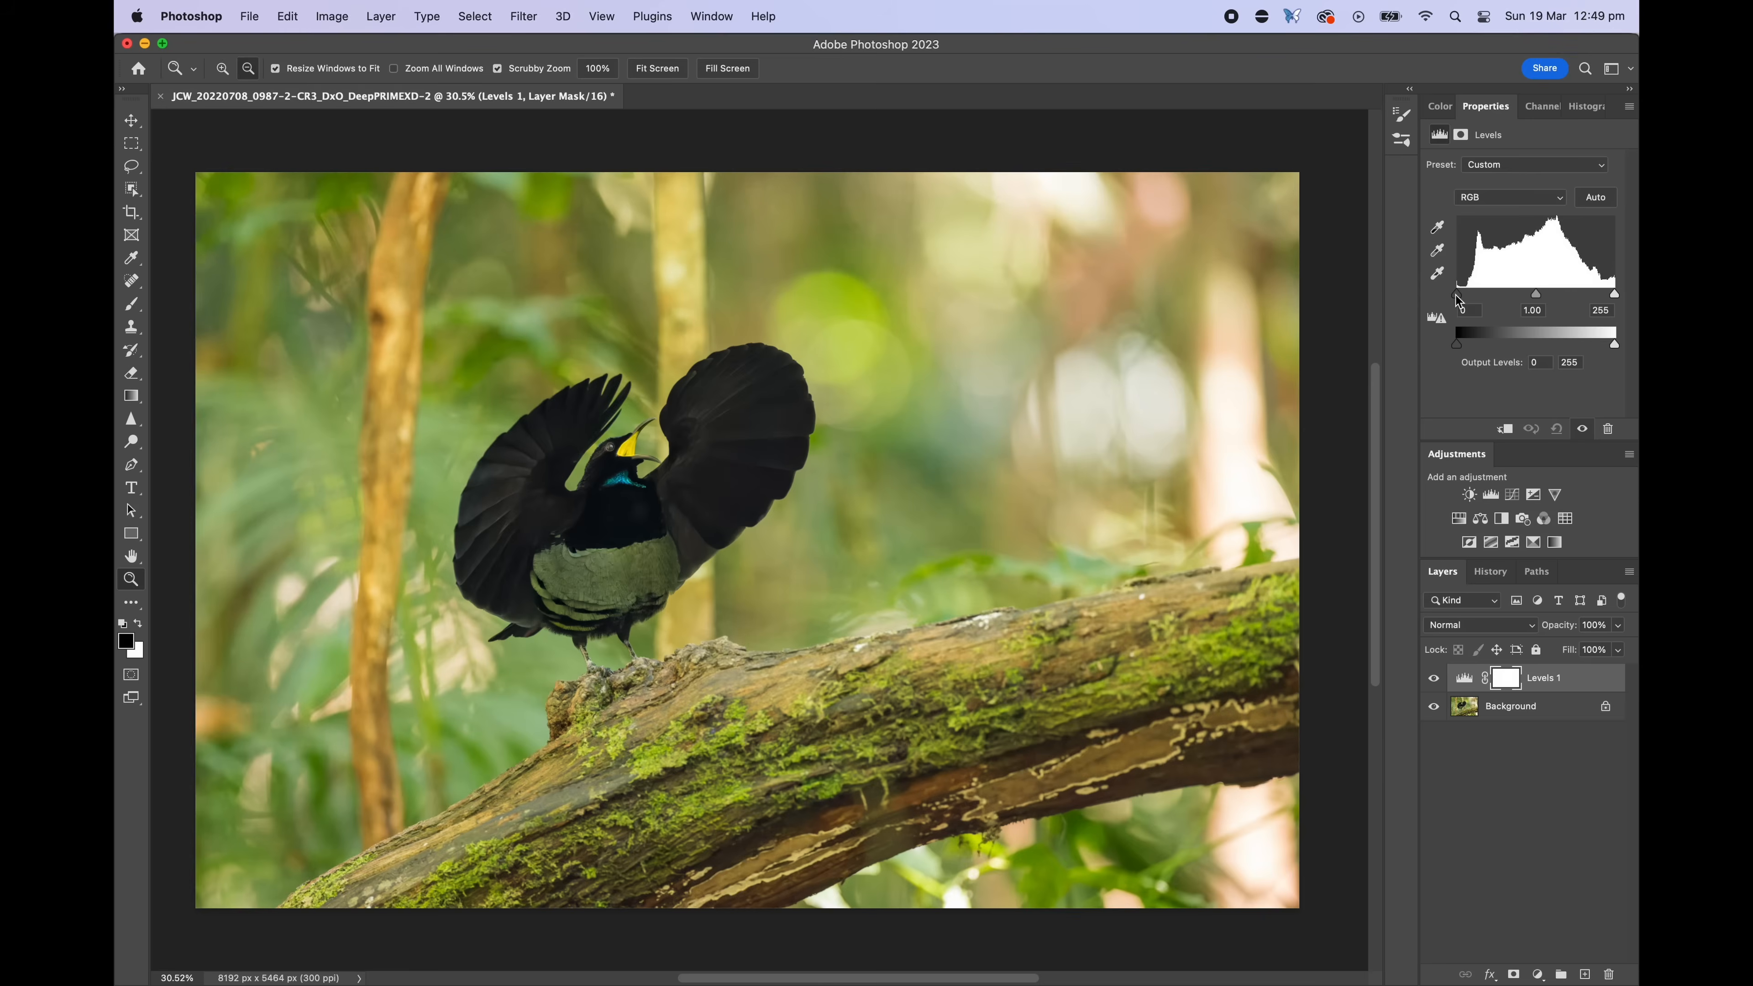
# Paint over the bird's left wing and chest on the Curves 1 layer mask
pyautogui.moveTo(1460, 295); pyautogui.dragTo(1468, 302)
pyautogui.moveTo(1615, 295); pyautogui.dragTo(1607, 304)
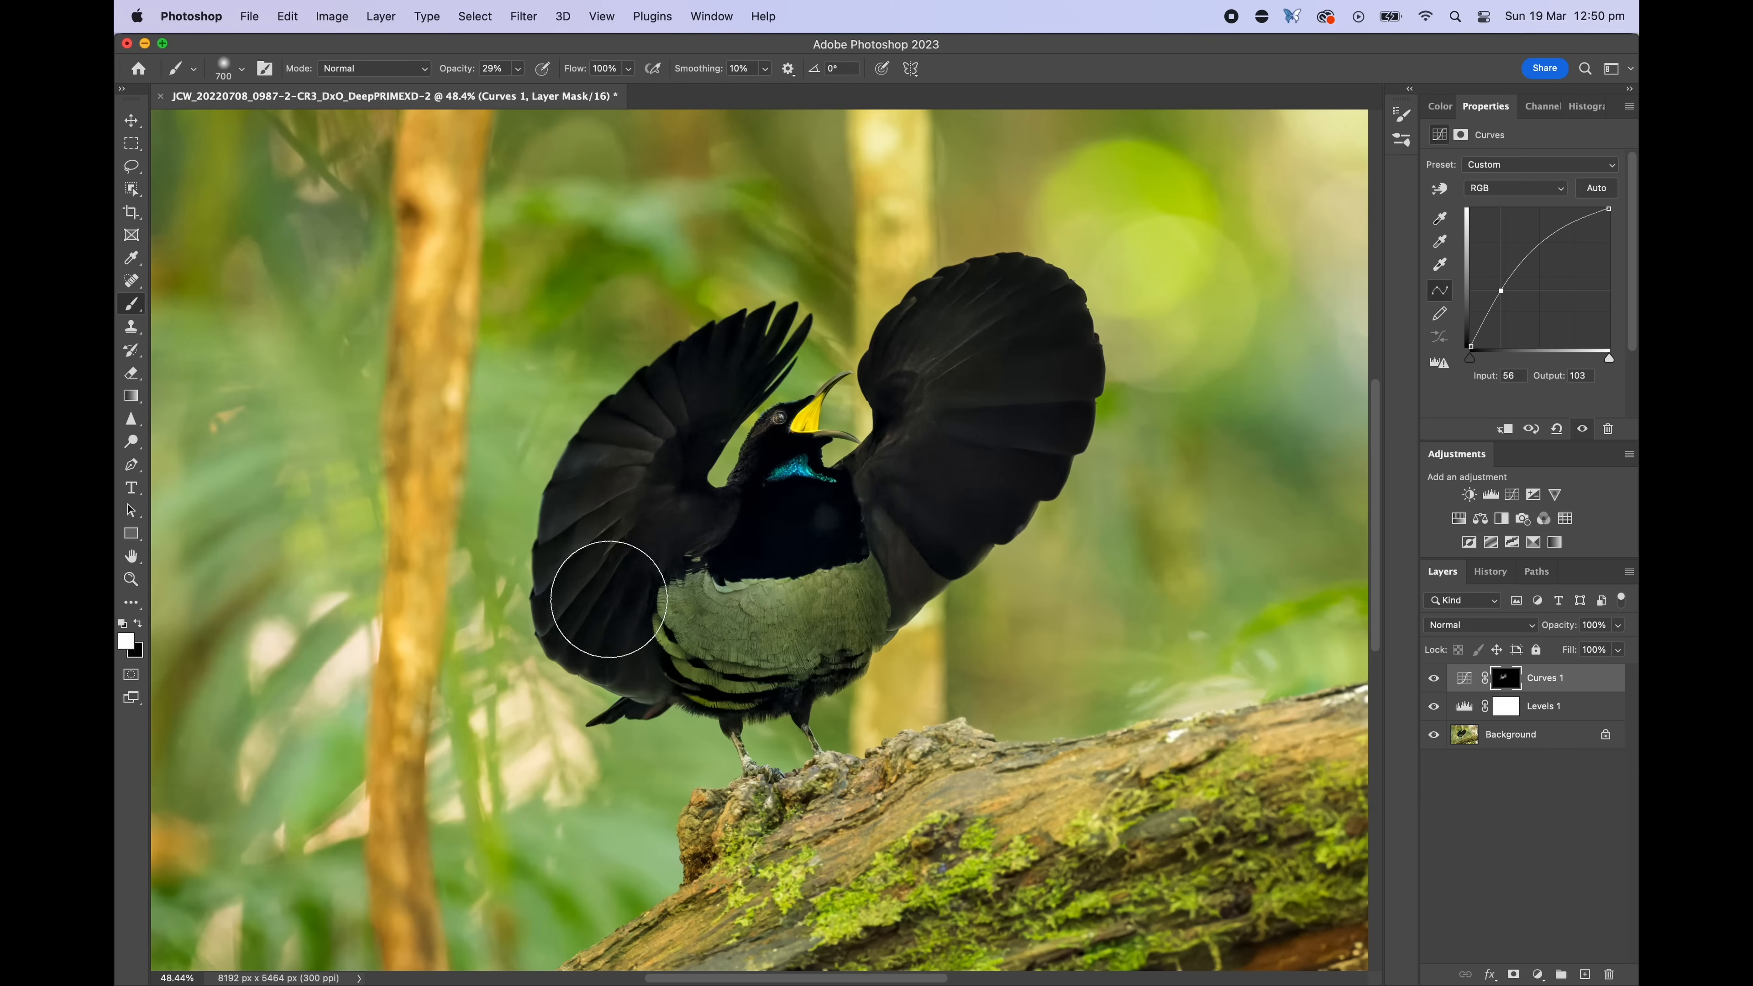
pyautogui.moveTo(679, 613)
pyautogui.mouseDown()
pyautogui.moveTo(794, 608)
pyautogui.moveTo(911, 556)
pyautogui.mouseUp()
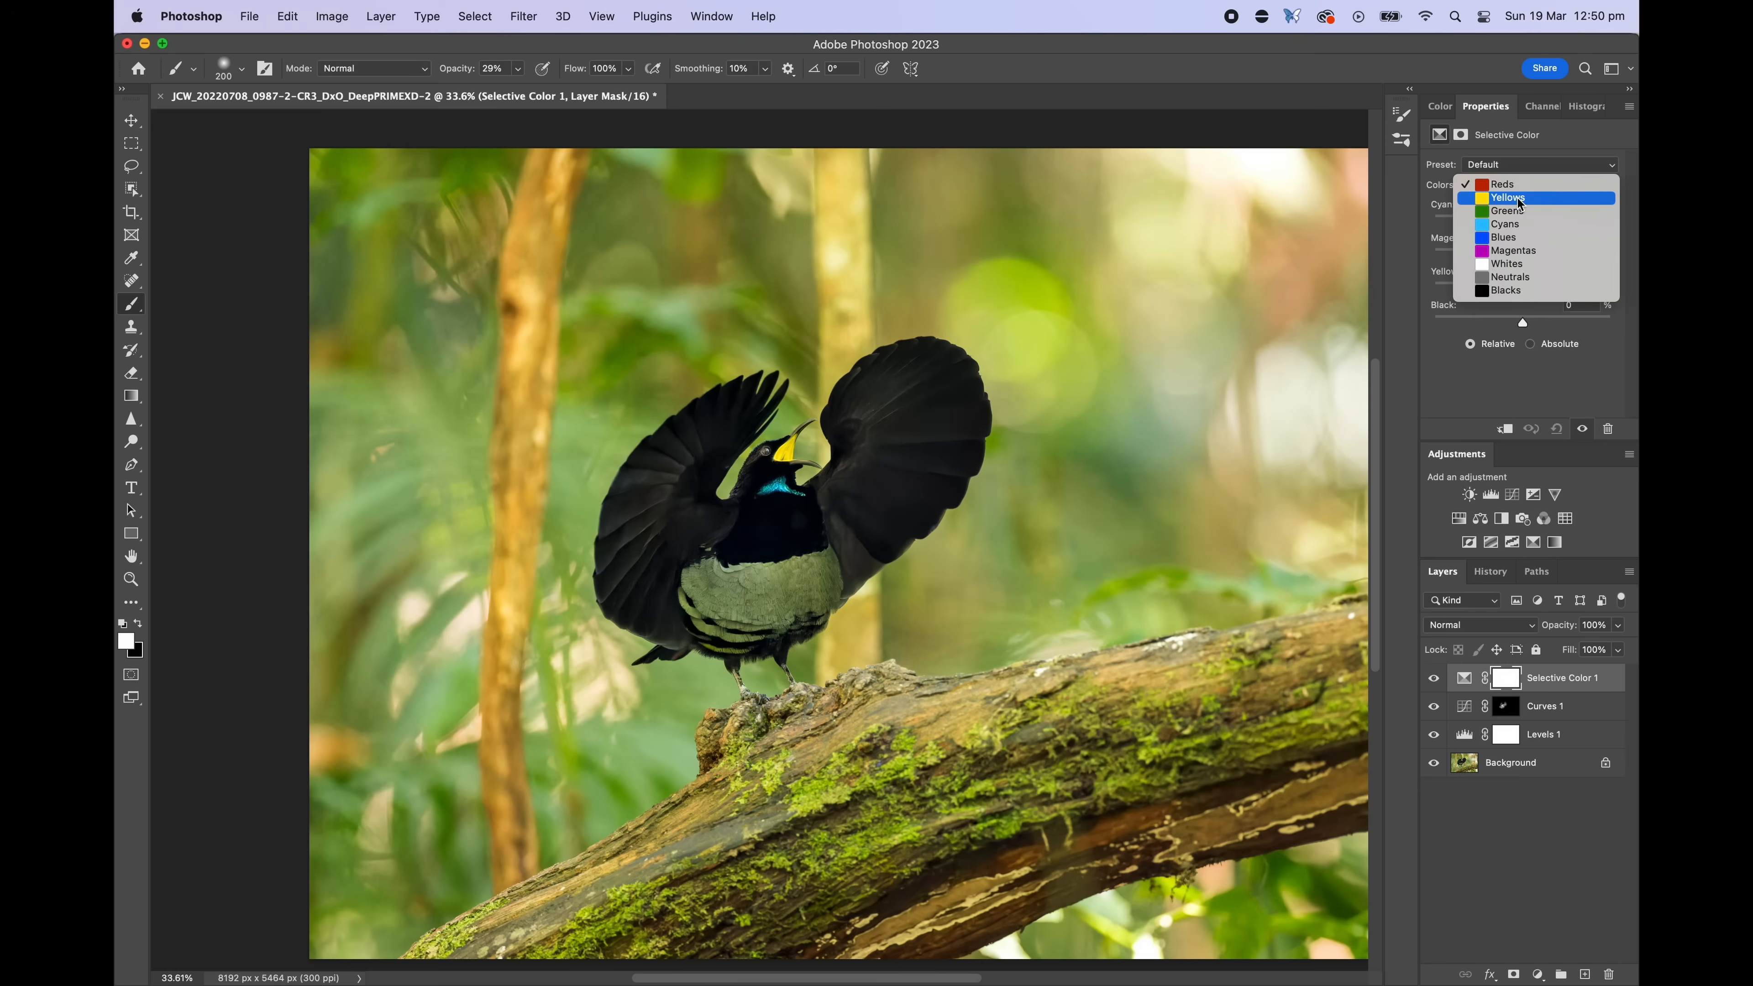
# Adjust the Selective Color layer's Yellows, setting Cyan to -25%
pyautogui.click(1507, 203)
pyautogui.moveTo(1523, 223)
pyautogui.mouseDown()
pyautogui.moveTo(1560, 224)
pyautogui.moveTo(1518, 228)
pyautogui.mouseUp()
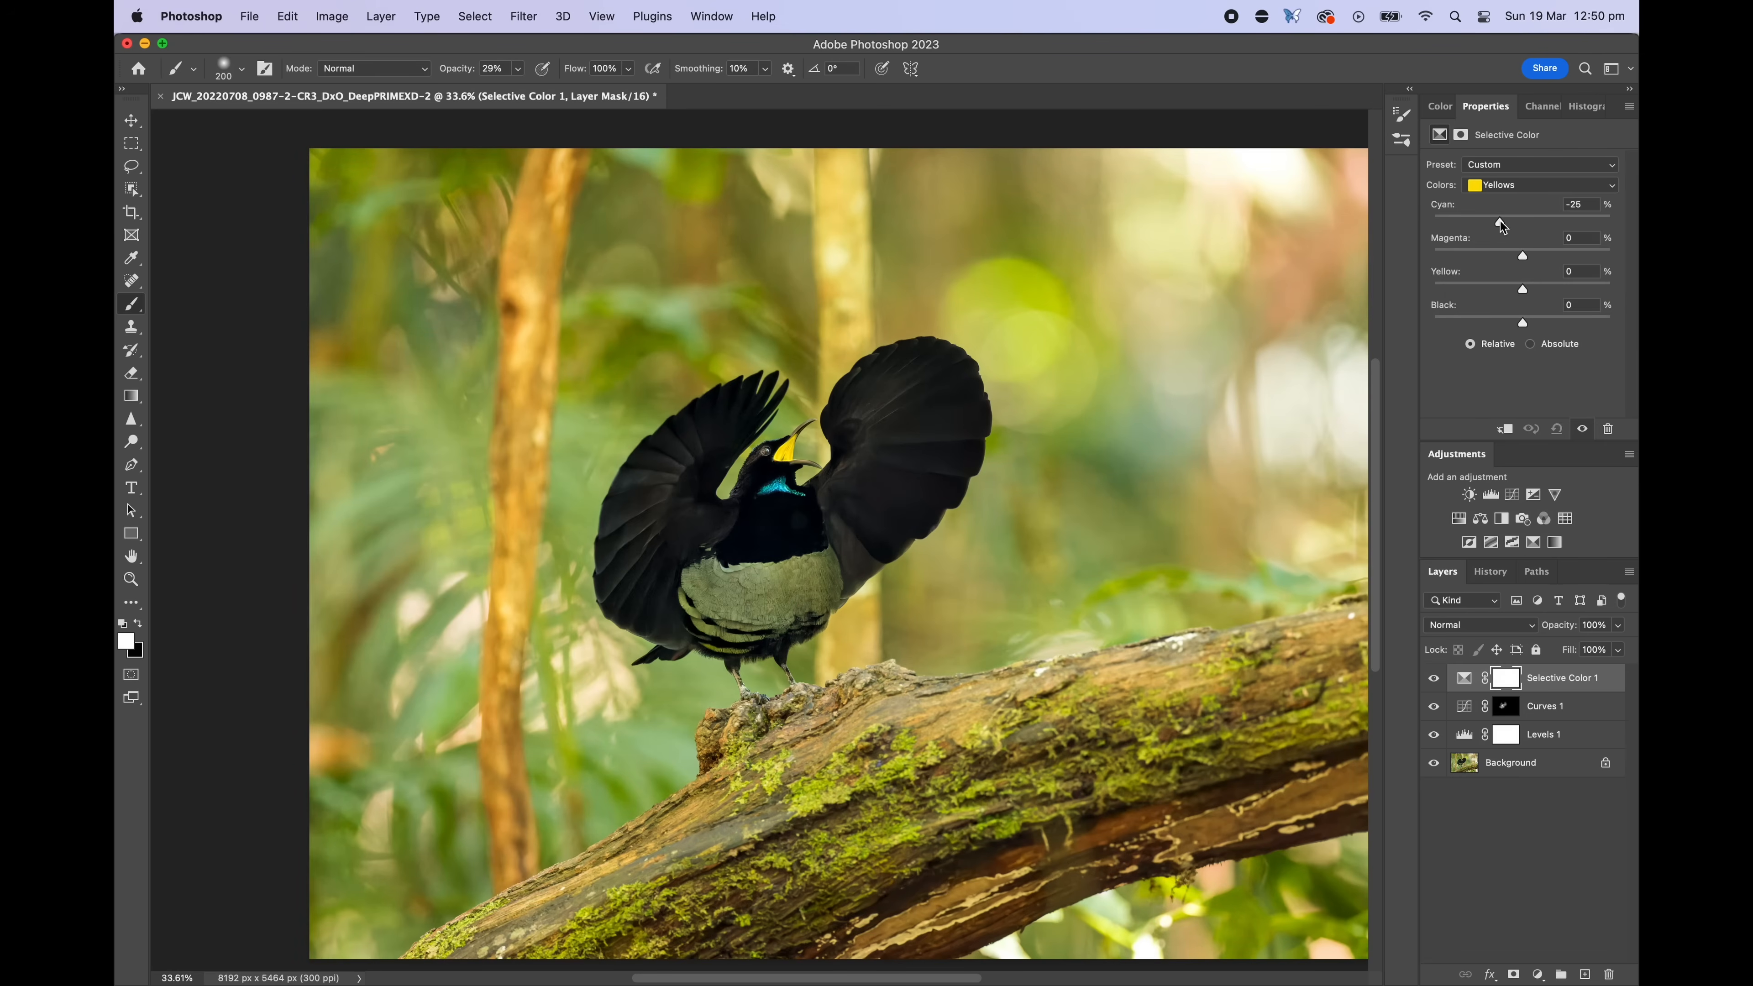
pyautogui.moveTo(1511, 225); pyautogui.dragTo(1512, 225)
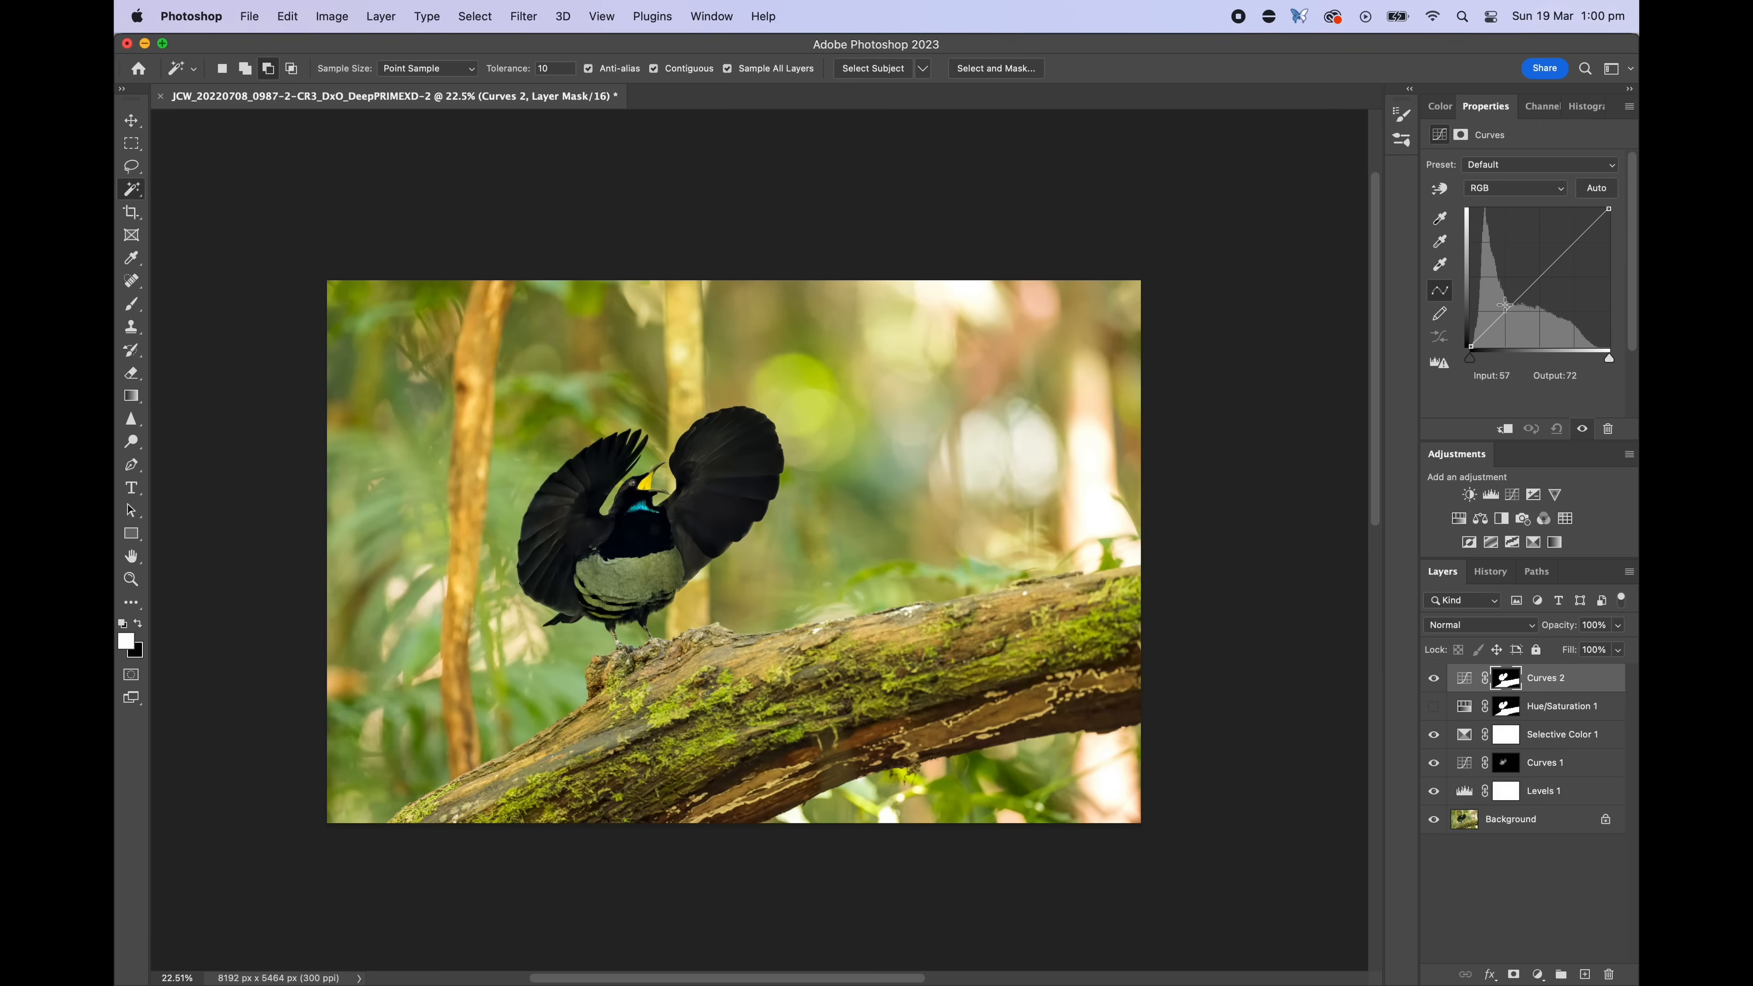
pyautogui.moveTo(1499, 308); pyautogui.dragTo(1512, 290)
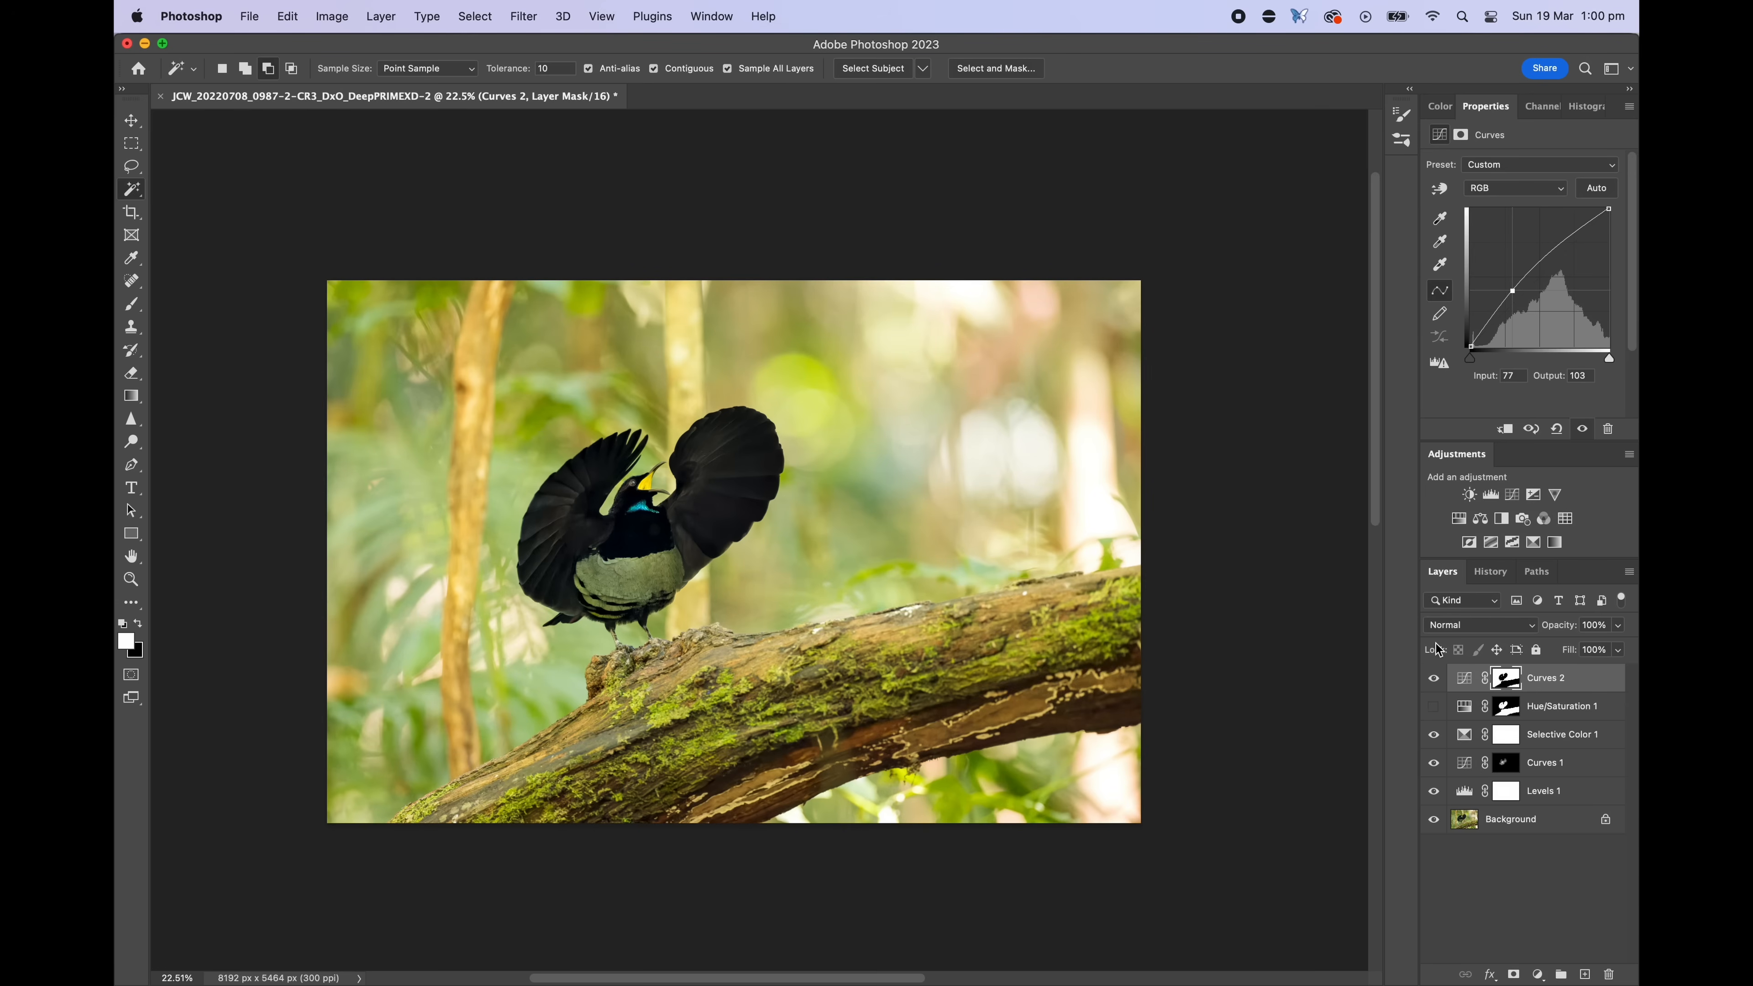
# Toggle the Curves 2 layer's visibility to compare the adjustment
pyautogui.click(1436, 678)
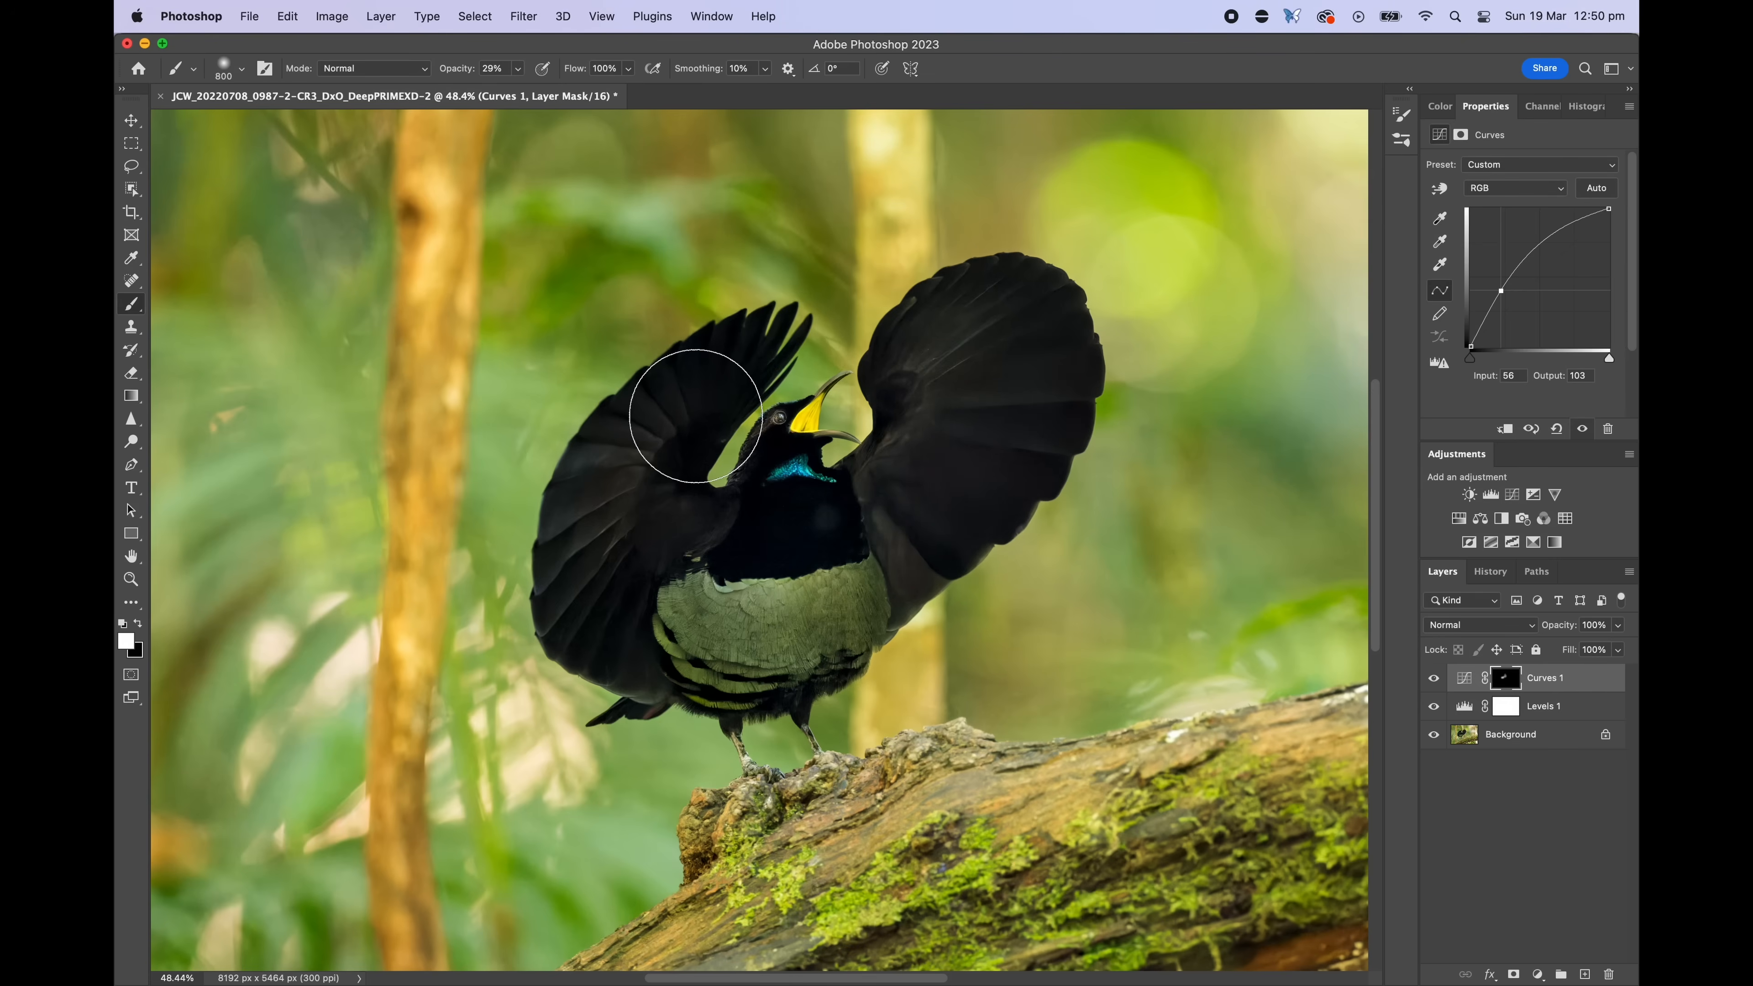
# Enlarge the brush and paint over the bird's lower wing on the Curves 1 mask
pyautogui.press(']')
pyautogui.moveTo(698, 633)
pyautogui.mouseDown()
pyautogui.moveTo(816, 623)
pyautogui.moveTo(856, 600)
pyautogui.mouseUp()
pyautogui.press('[')
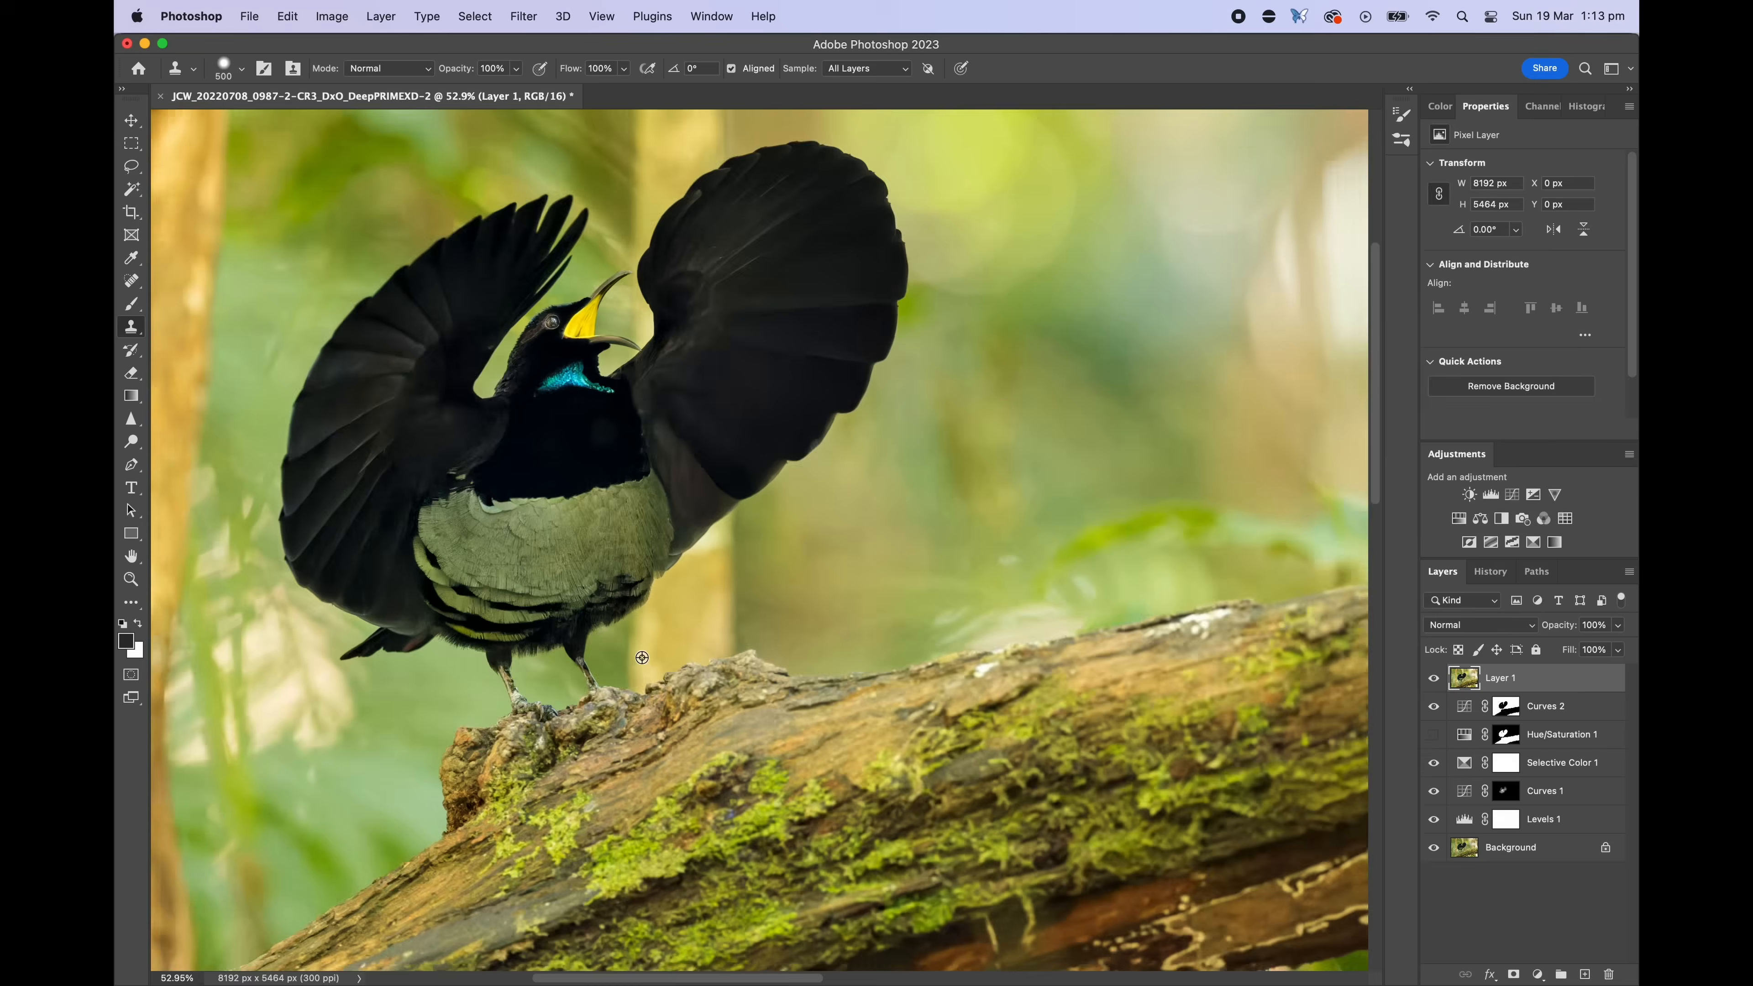
# Clone-stamp over the halo along the bird's breast edge on Layer 1
pyautogui.scroll(5, 855, 532)
pyautogui.keyDown('alt'); pyautogui.click(840, 538); pyautogui.keyUp('alt')
pyautogui.press('[')
pyautogui.press('[')
pyautogui.press('[')
pyautogui.press('[')
pyautogui.press('[')
pyautogui.press('[')
pyautogui.press('[')
pyautogui.moveTo(786, 368); pyautogui.dragTo(619, 516)
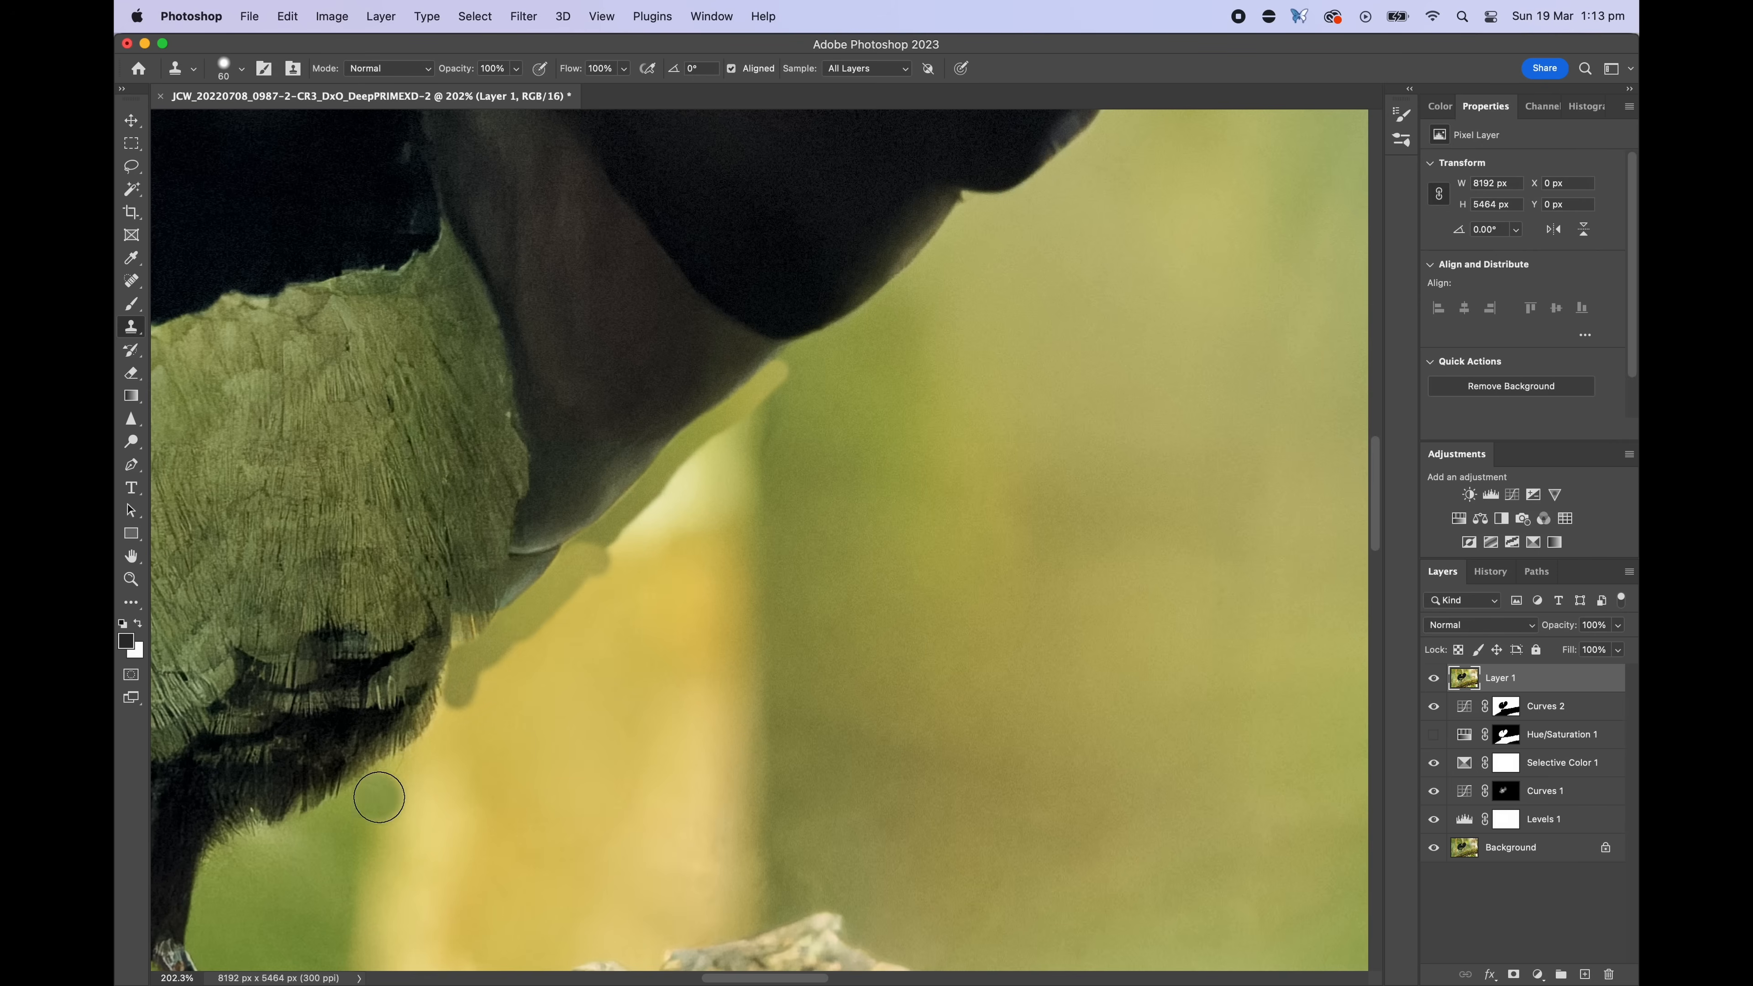
# Enlarge the clone brush and clone out the halo below the bird's belly
pyautogui.press(']')
pyautogui.moveTo(379, 797); pyautogui.dragTo(436, 756)
pyautogui.scroll(-4, 786, 736)
pyautogui.scroll(3, 800, 720)
pyautogui.press('[')
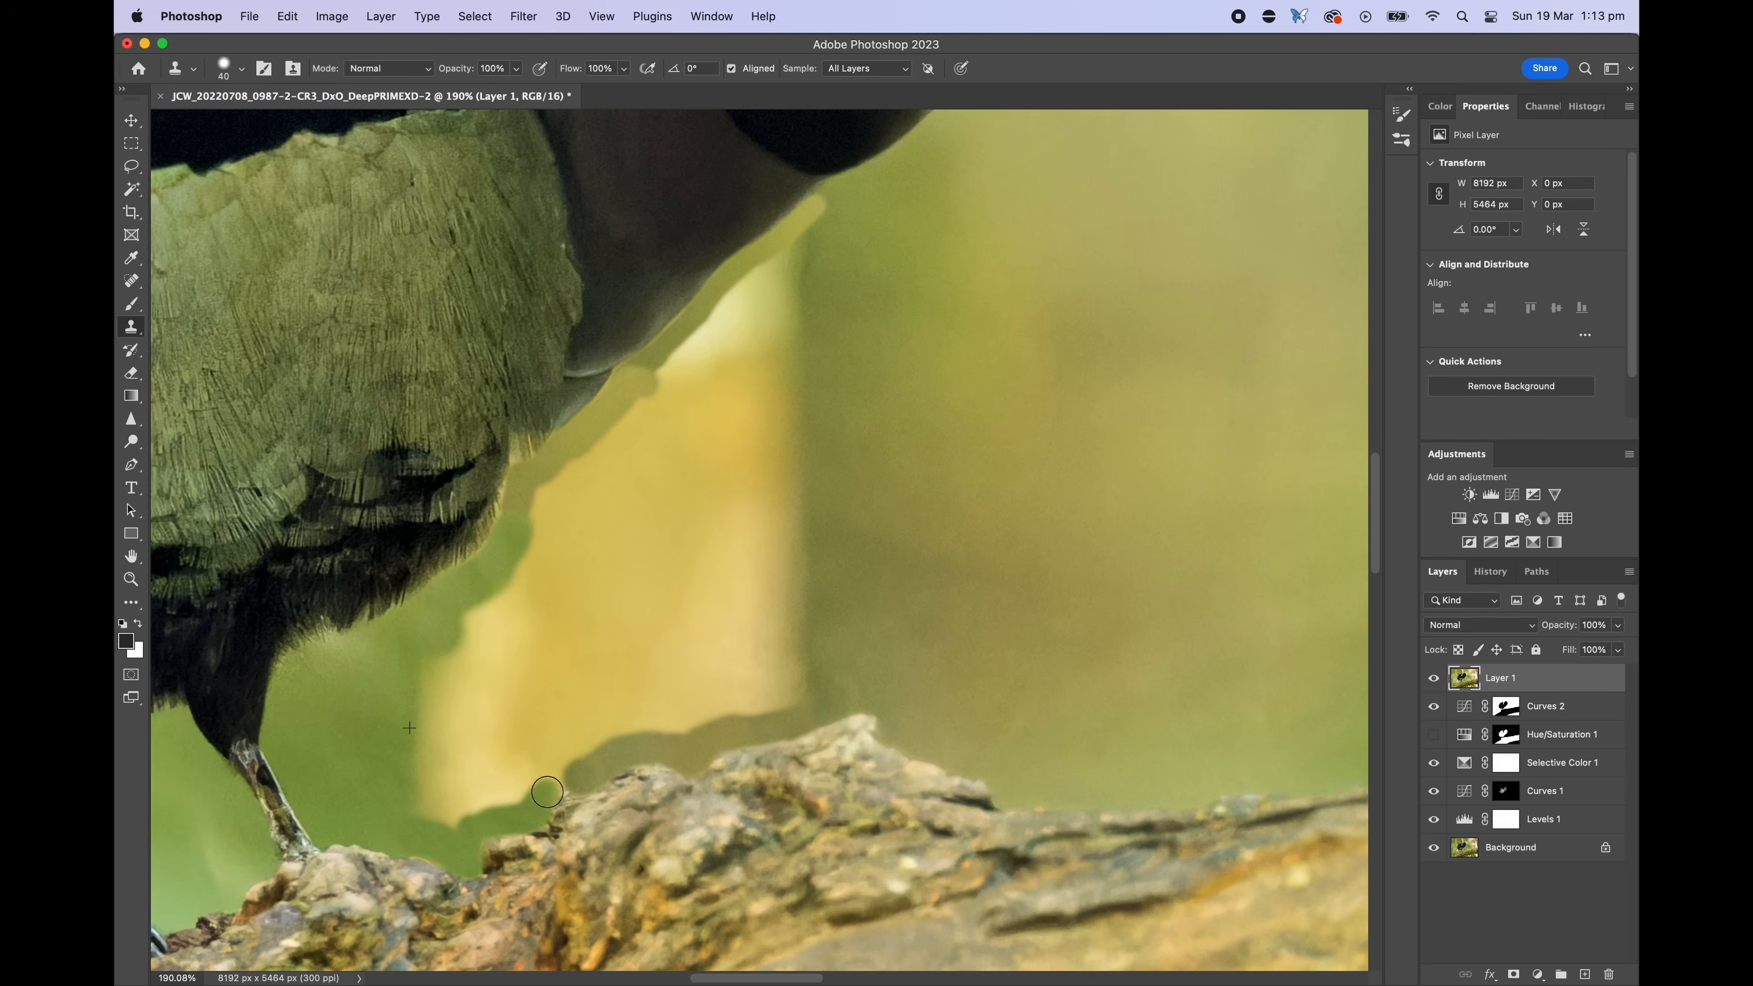
# Patch out the halo along the bird's breast with the Patch tool and deselect
pyautogui.scroll(-1, 811, 671)
pyautogui.press('j')
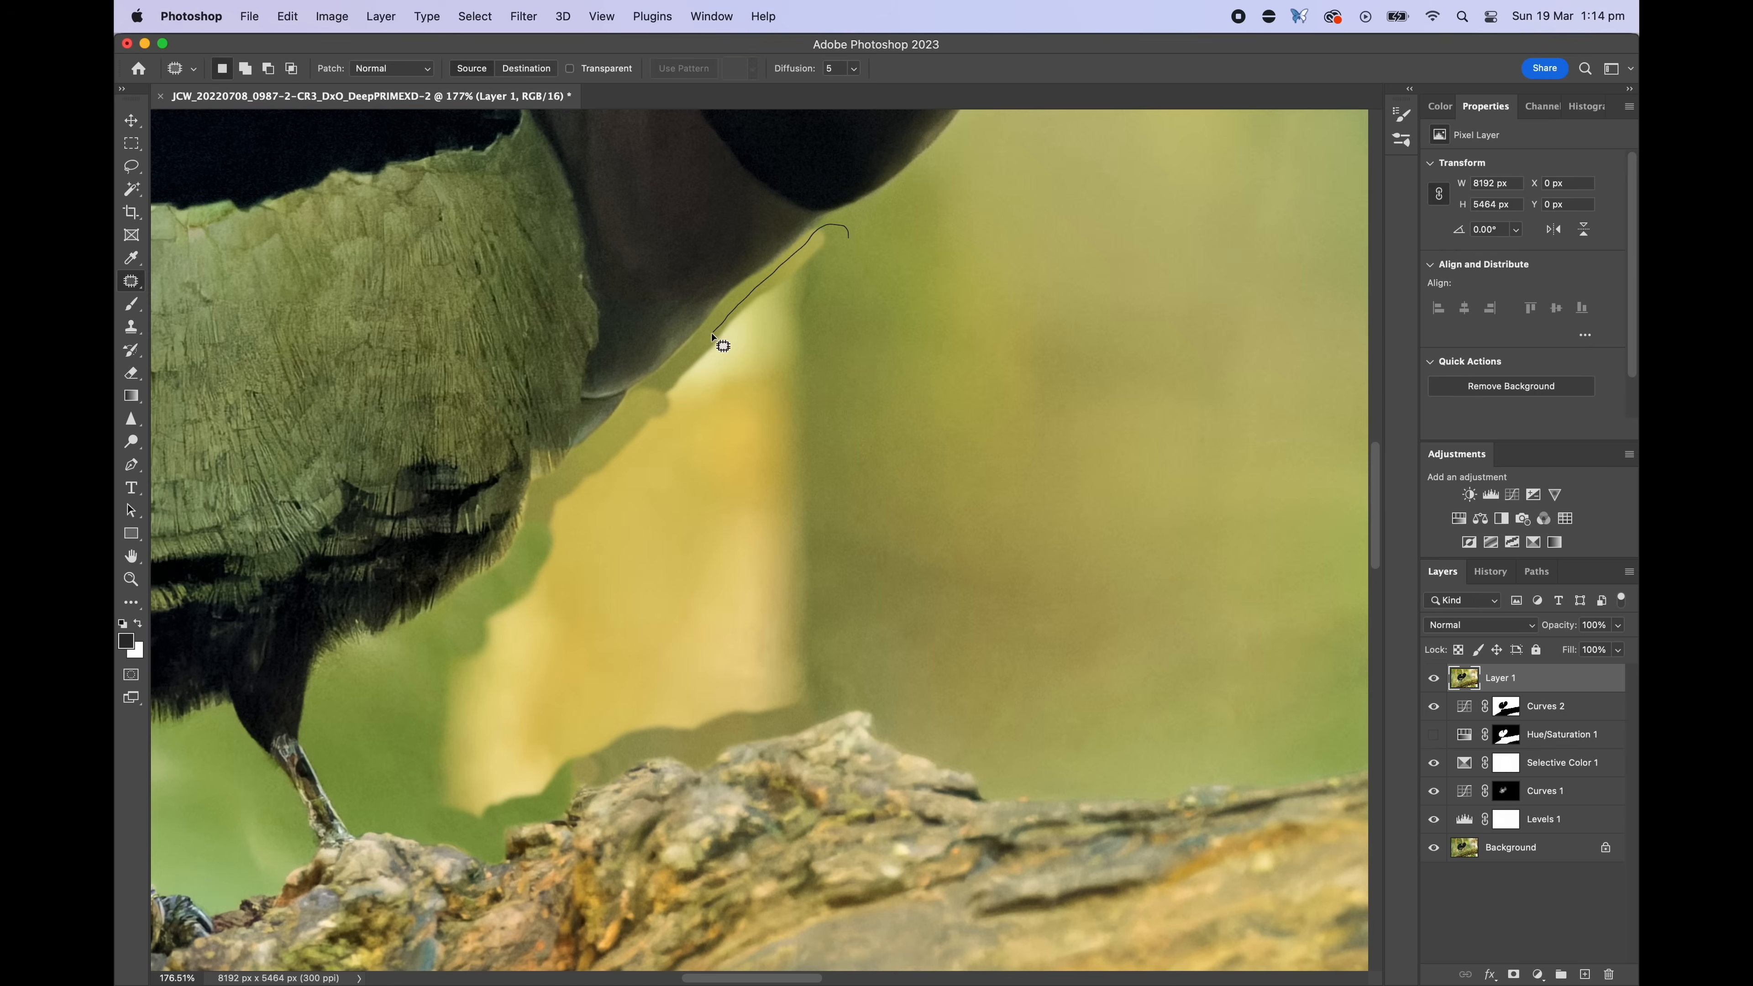
pyautogui.moveTo(848, 698); pyautogui.dragTo(849, 238)
pyautogui.scroll(-4, 773, 525)
pyautogui.moveTo(735, 521); pyautogui.dragTo(884, 509)
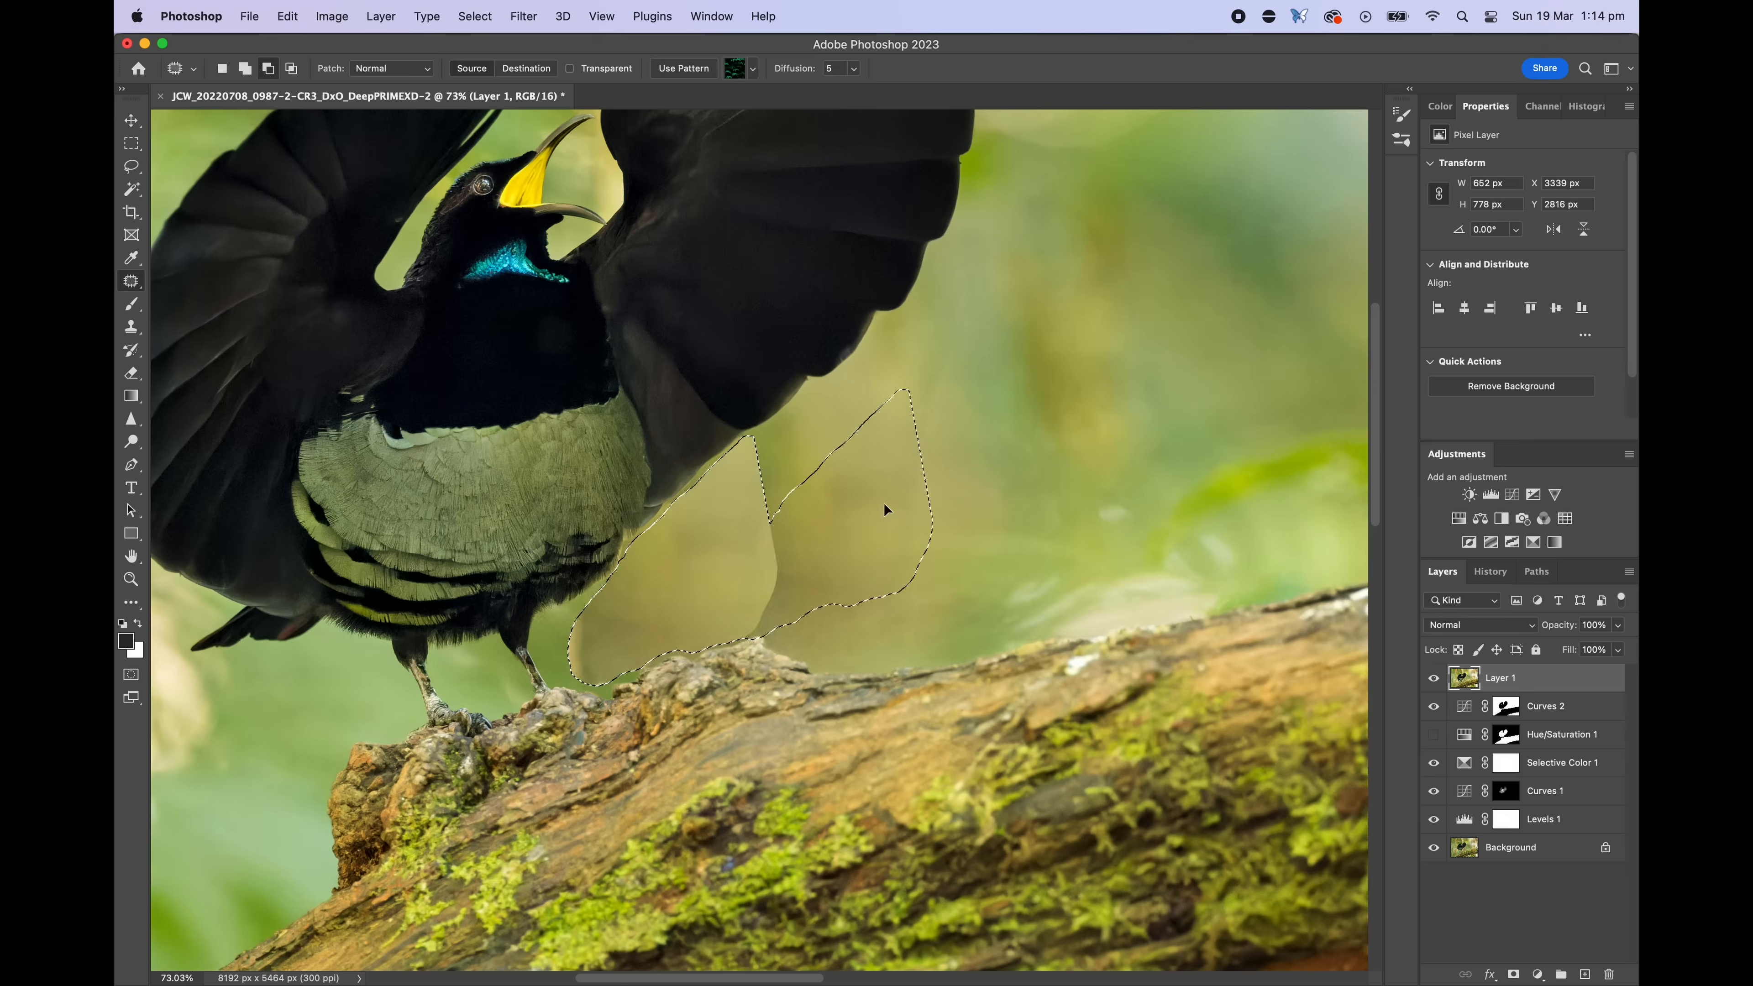
pyautogui.press('super+d')
# Clone-stamp the remaining halo near the wing edge
pyautogui.scroll(4, 775, 567)
pyautogui.press('s')
pyautogui.scroll(4, 543, 724)
pyautogui.moveTo(543, 772); pyautogui.dragTo(532, 806)
pyautogui.scroll(10, 514, 846)
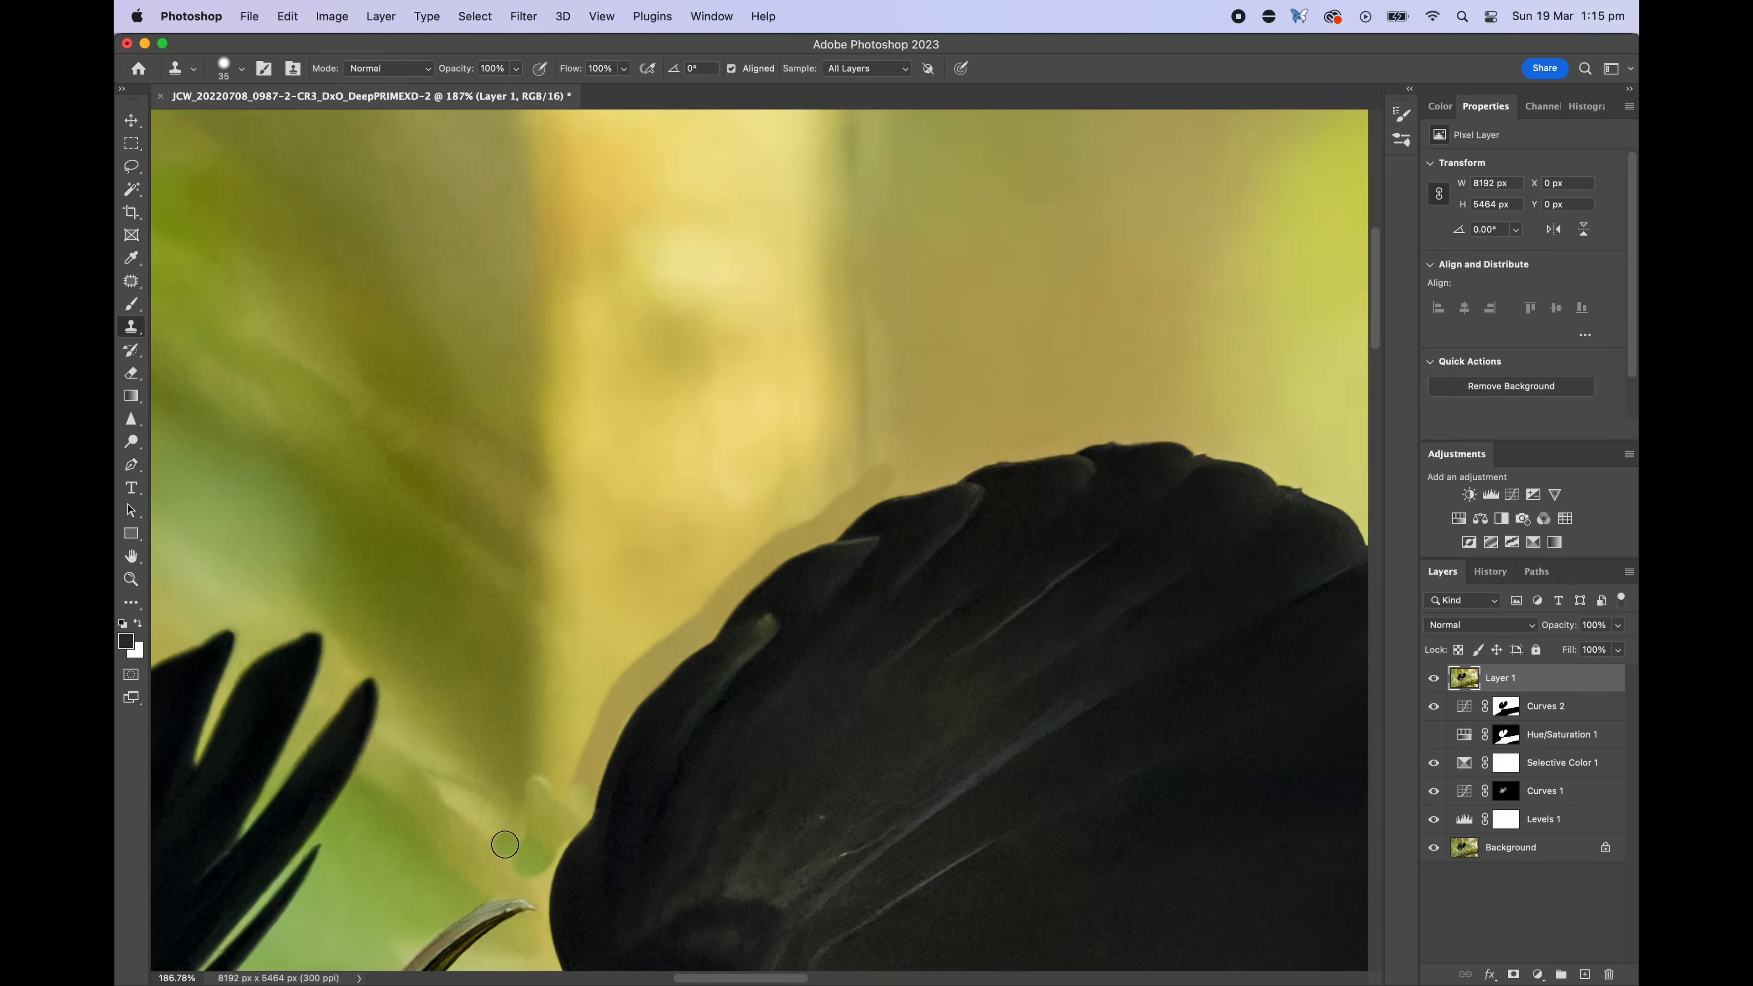
# Clone away the halo along the top of the right wing and in the upper background
pyautogui.scroll(-3, 658, 607)
pyautogui.press(']')
pyautogui.press(']')
pyautogui.press(']')
pyautogui.press(']')
pyautogui.press(']')
pyautogui.press(']')
pyautogui.press(']')
pyautogui.press(']')
pyautogui.press(']')
pyautogui.press(']')
pyautogui.press(']')
pyautogui.press(']')
pyautogui.keyDown('alt'); pyautogui.click(833, 553); pyautogui.keyUp('alt')
pyautogui.moveTo(550, 614); pyautogui.dragTo(731, 573)
pyautogui.scroll(-3, 794, 539)
pyautogui.keyDown('alt'); pyautogui.click(942, 312); pyautogui.keyUp('alt')
pyautogui.moveTo(813, 256); pyautogui.dragTo(579, 243)
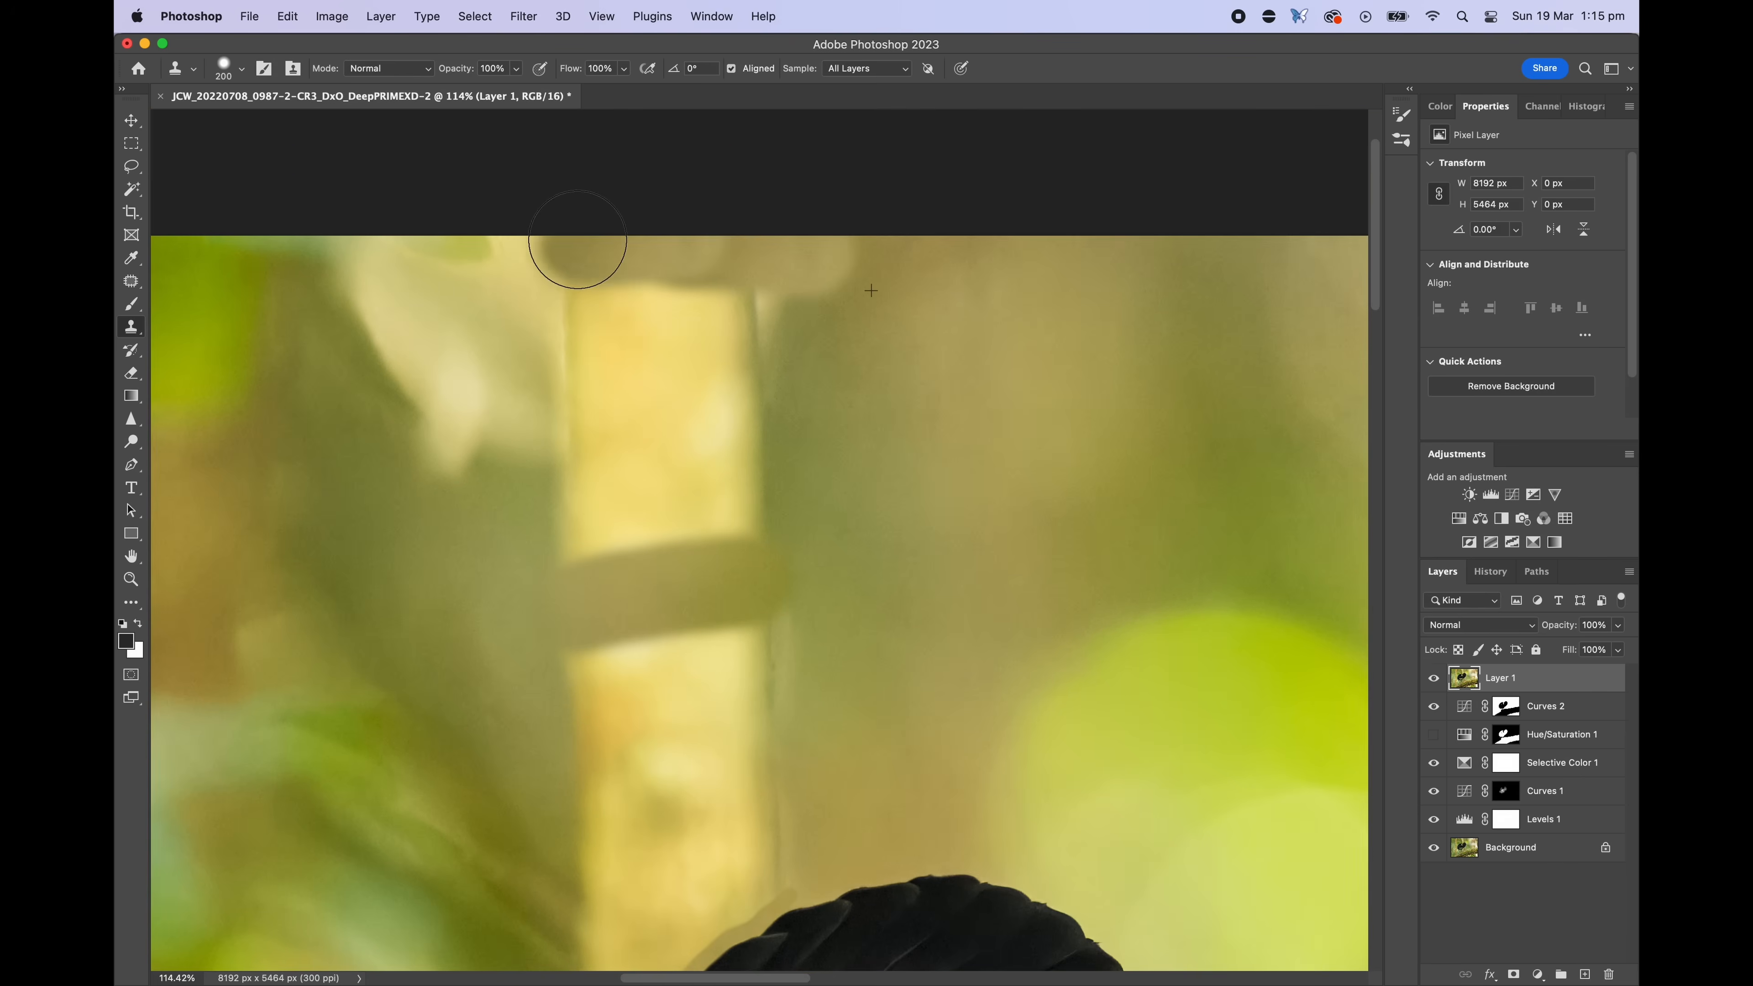
# Patch the background near the top edge above the bird and deselect
pyautogui.scroll(-1, 665, 238)
pyautogui.press('j')
pyautogui.moveTo(747, 227); pyautogui.dragTo(897, 238)
pyautogui.moveTo(821, 473); pyautogui.dragTo(1091, 476)
pyautogui.press('super+d')
pyautogui.scroll(-4, 834, 574)
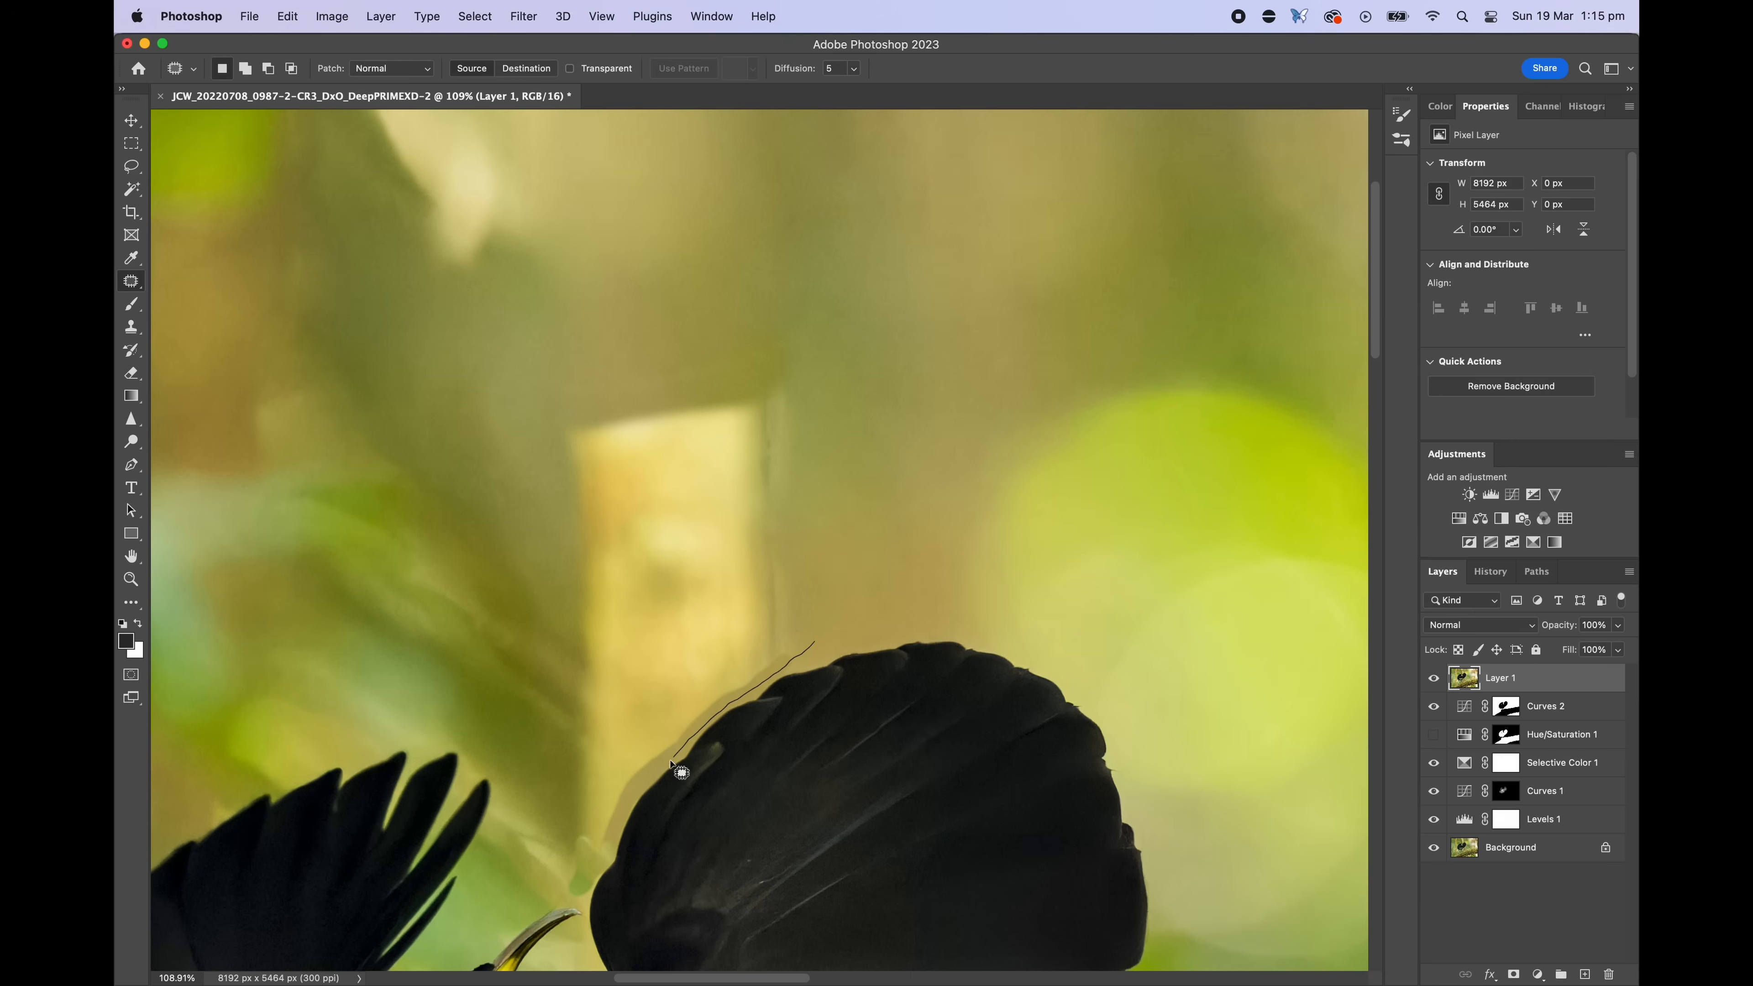
# Patch the halo along the right wing's upper edge and deselect
pyautogui.moveTo(587, 887); pyautogui.dragTo(814, 642)
pyautogui.scroll(-5, 811, 549)
pyautogui.moveTo(766, 539); pyautogui.dragTo(966, 532)
pyautogui.press('super+d')
pyautogui.moveTo(826, 434); pyautogui.dragTo(831, 531)
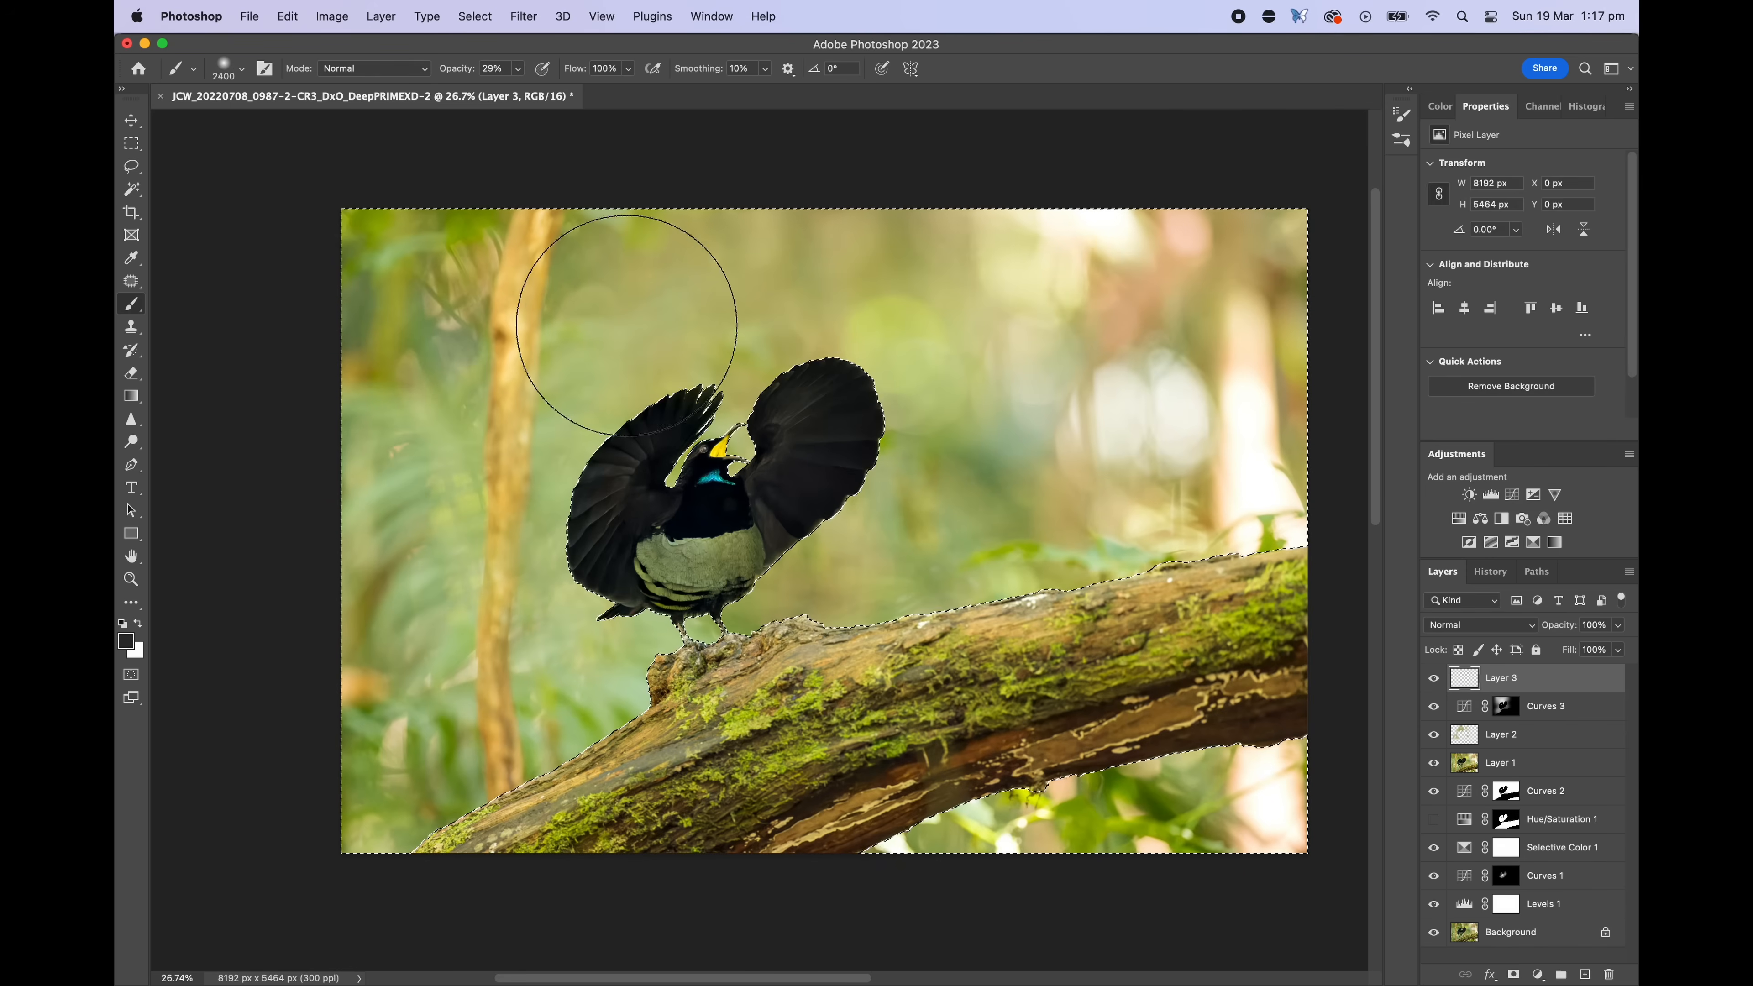
# Patch distracting areas in the background above the bird
pyautogui.keyDown('alt'); pyautogui.click(556, 274); pyautogui.keyUp('alt')
pyautogui.press('[')
pyautogui.press('[')
pyautogui.press('[')
pyautogui.press('[')
pyautogui.moveTo(523, 274); pyautogui.dragTo(510, 729)
pyautogui.moveTo(934, 532); pyautogui.dragTo(1033, 458)
pyautogui.moveTo(1137, 623); pyautogui.dragTo(994, 822)
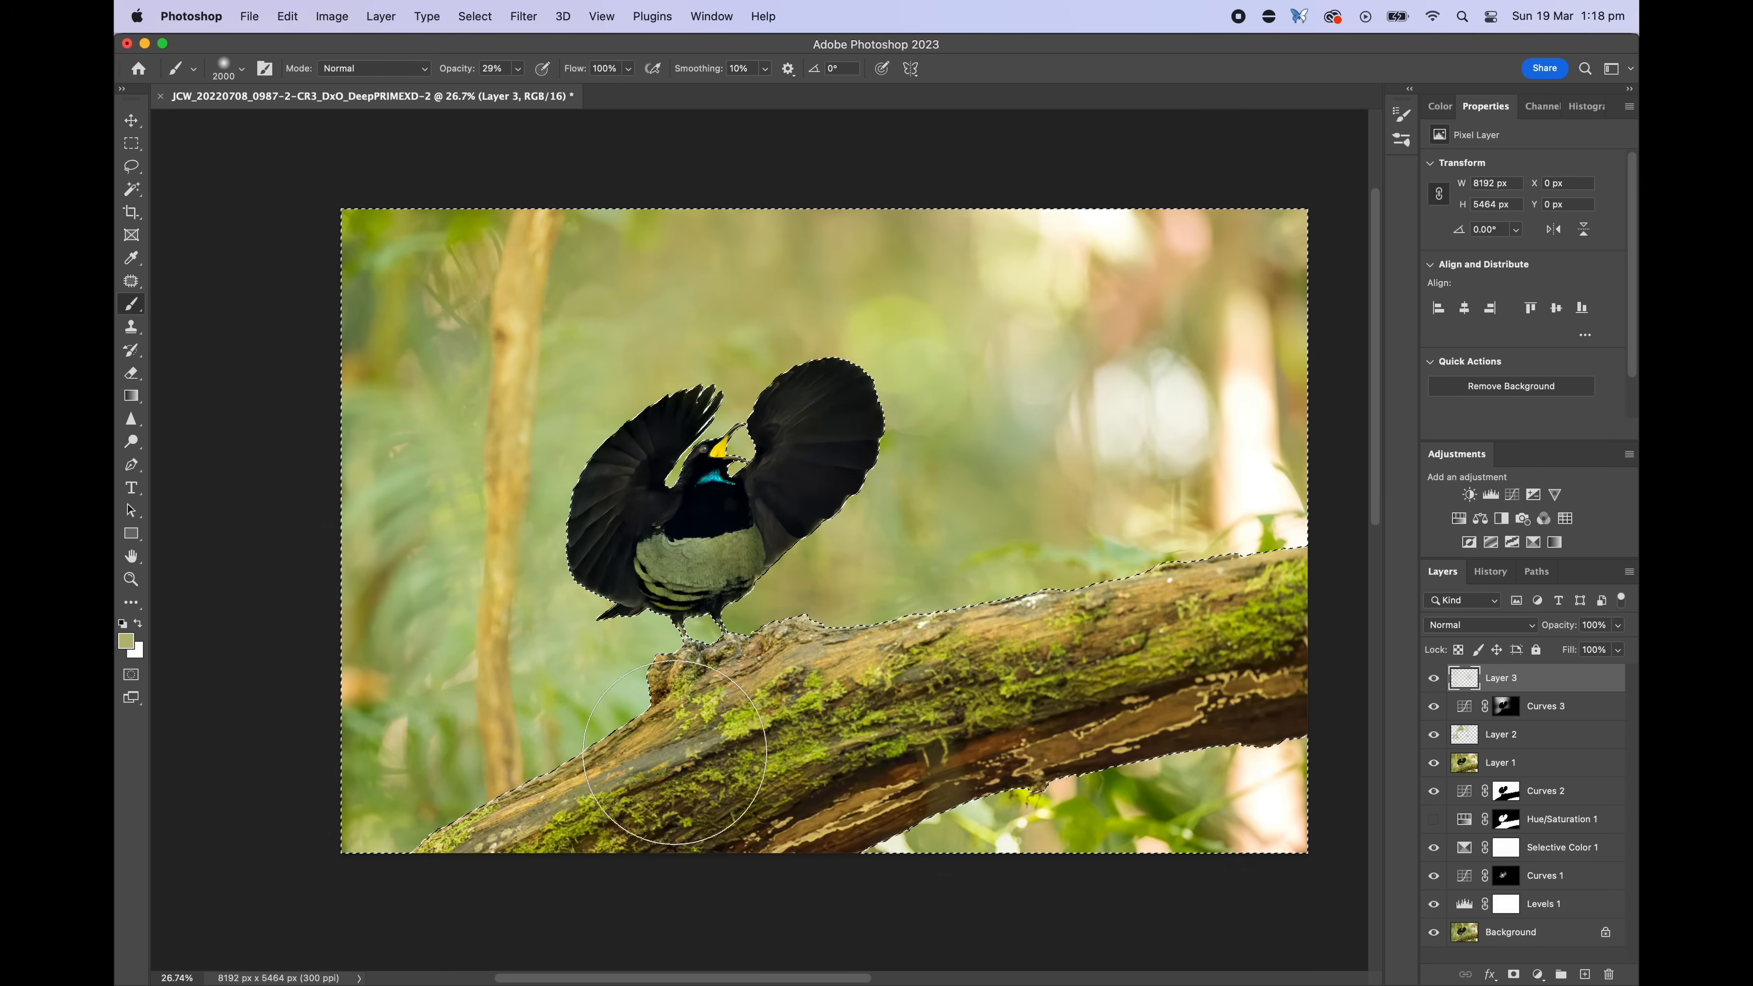
# Crop the image tighter around the bird and branch
pyautogui.click(131, 167)
pyautogui.click(184, 231)
pyautogui.click(131, 211)
pyautogui.moveTo(825, 209); pyautogui.dragTo(829, 272)
pyautogui.moveTo(697, 326); pyautogui.dragTo(772, 424)
pyautogui.moveTo(871, 683); pyautogui.dragTo(928, 673)
pyautogui.press('Return')
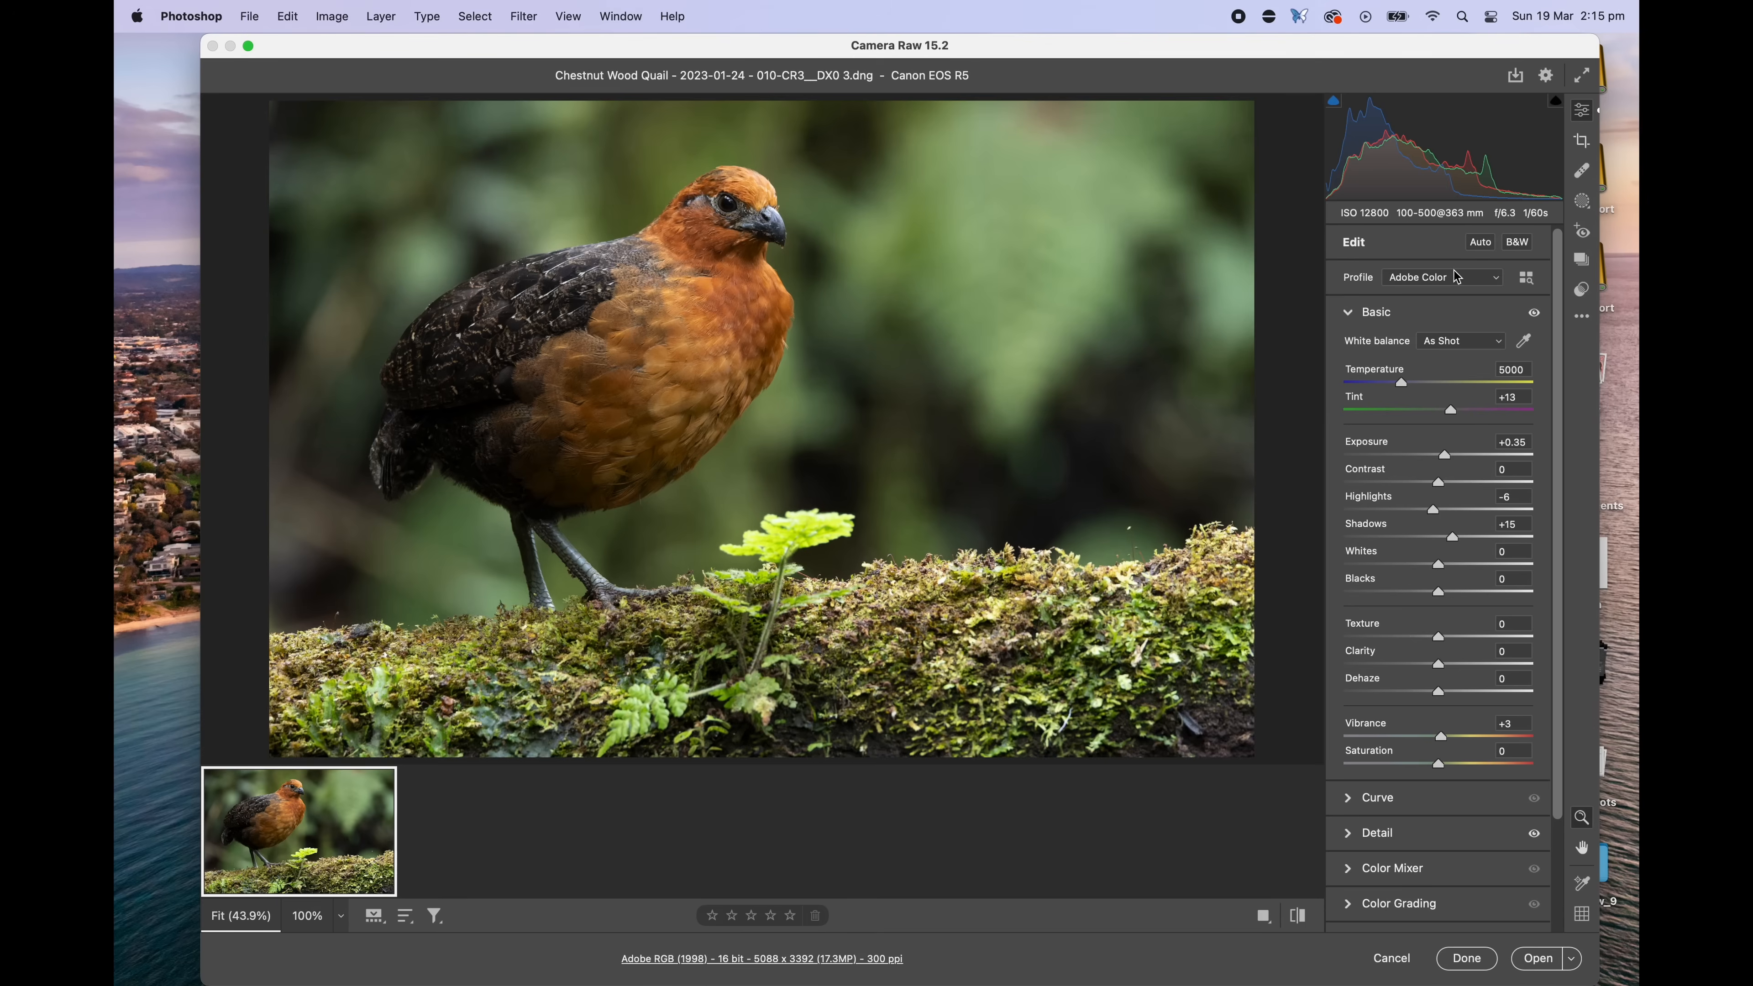
# Set the quail photo's profile to 9.VIBRANT - Max Contrast
pyautogui.click(1457, 277)
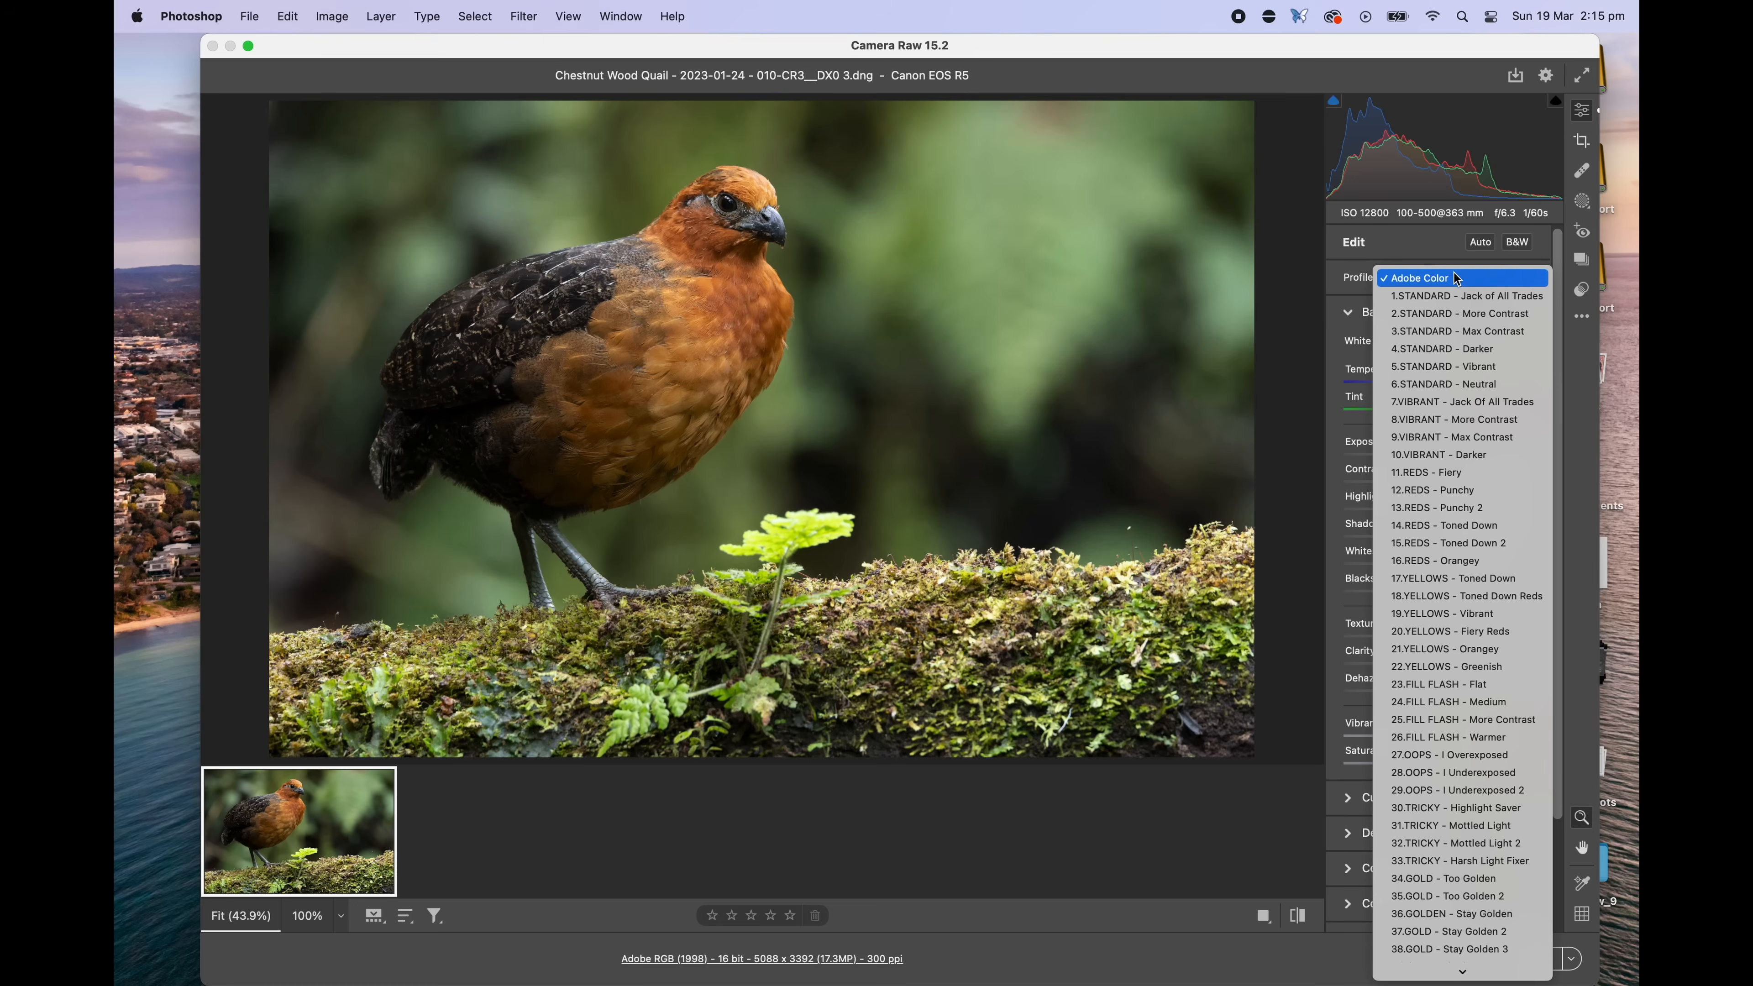
pyautogui.click(1473, 439)
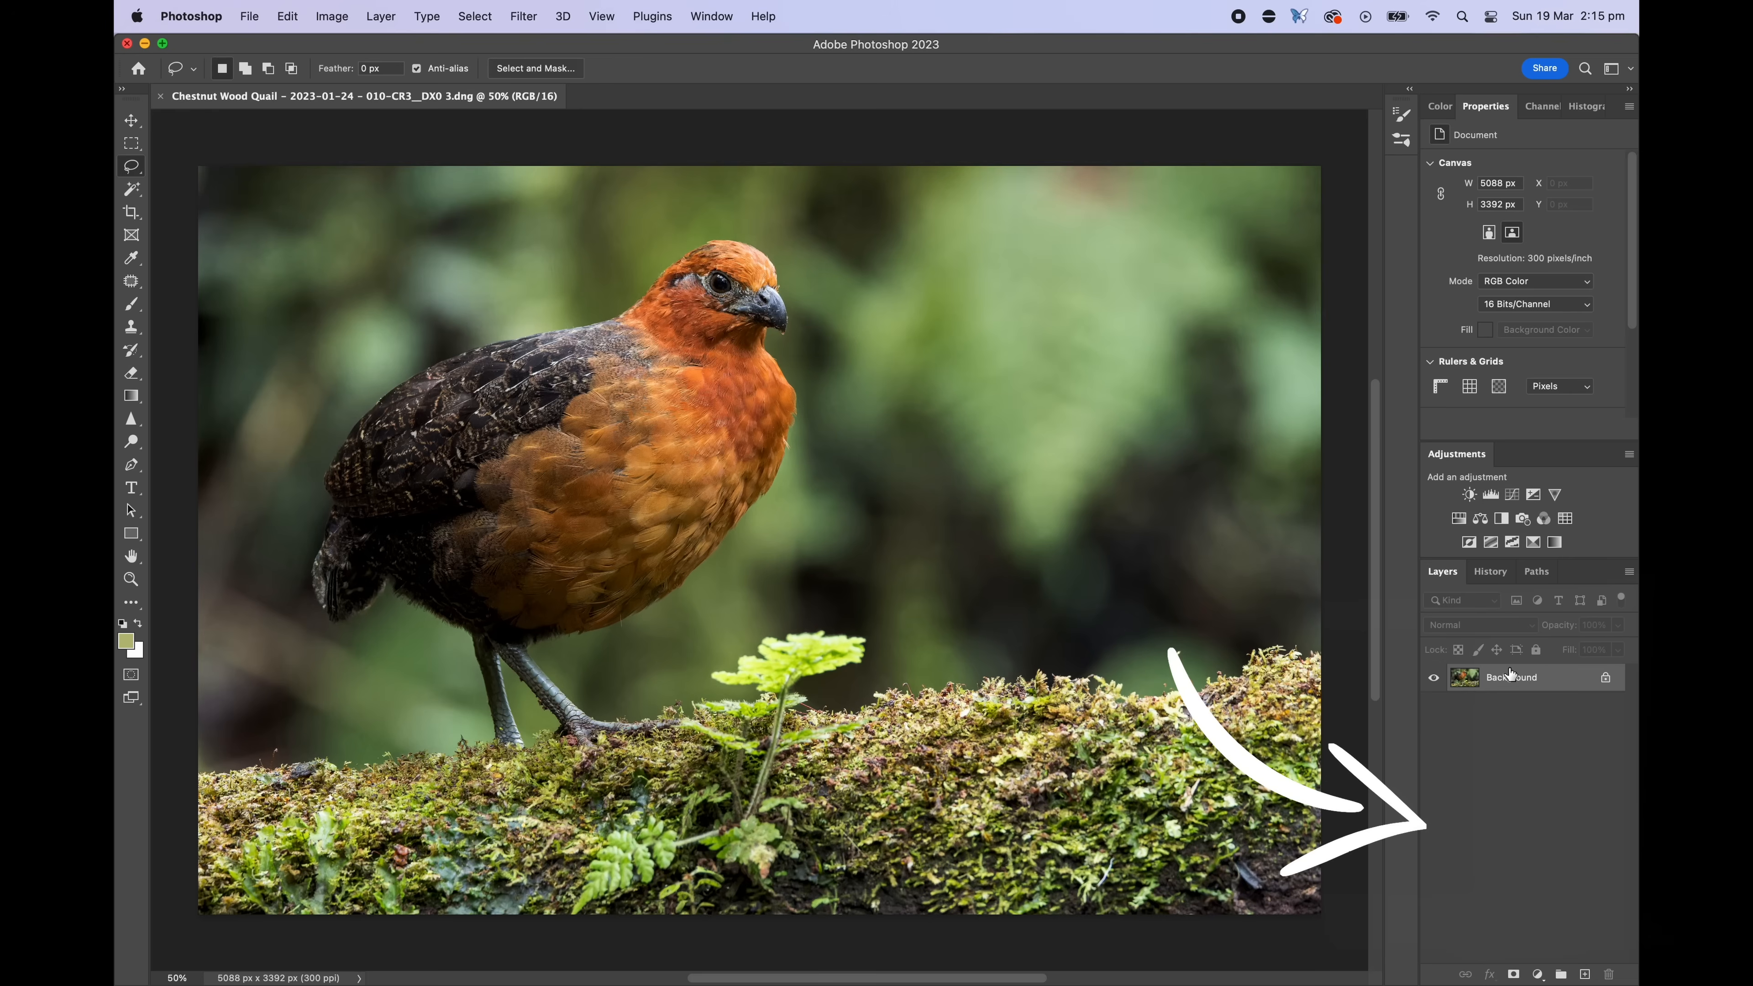
# Paint over the quail's wing on the Background copy layer mask
pyautogui.moveTo(1510, 674); pyautogui.dragTo(1584, 974)
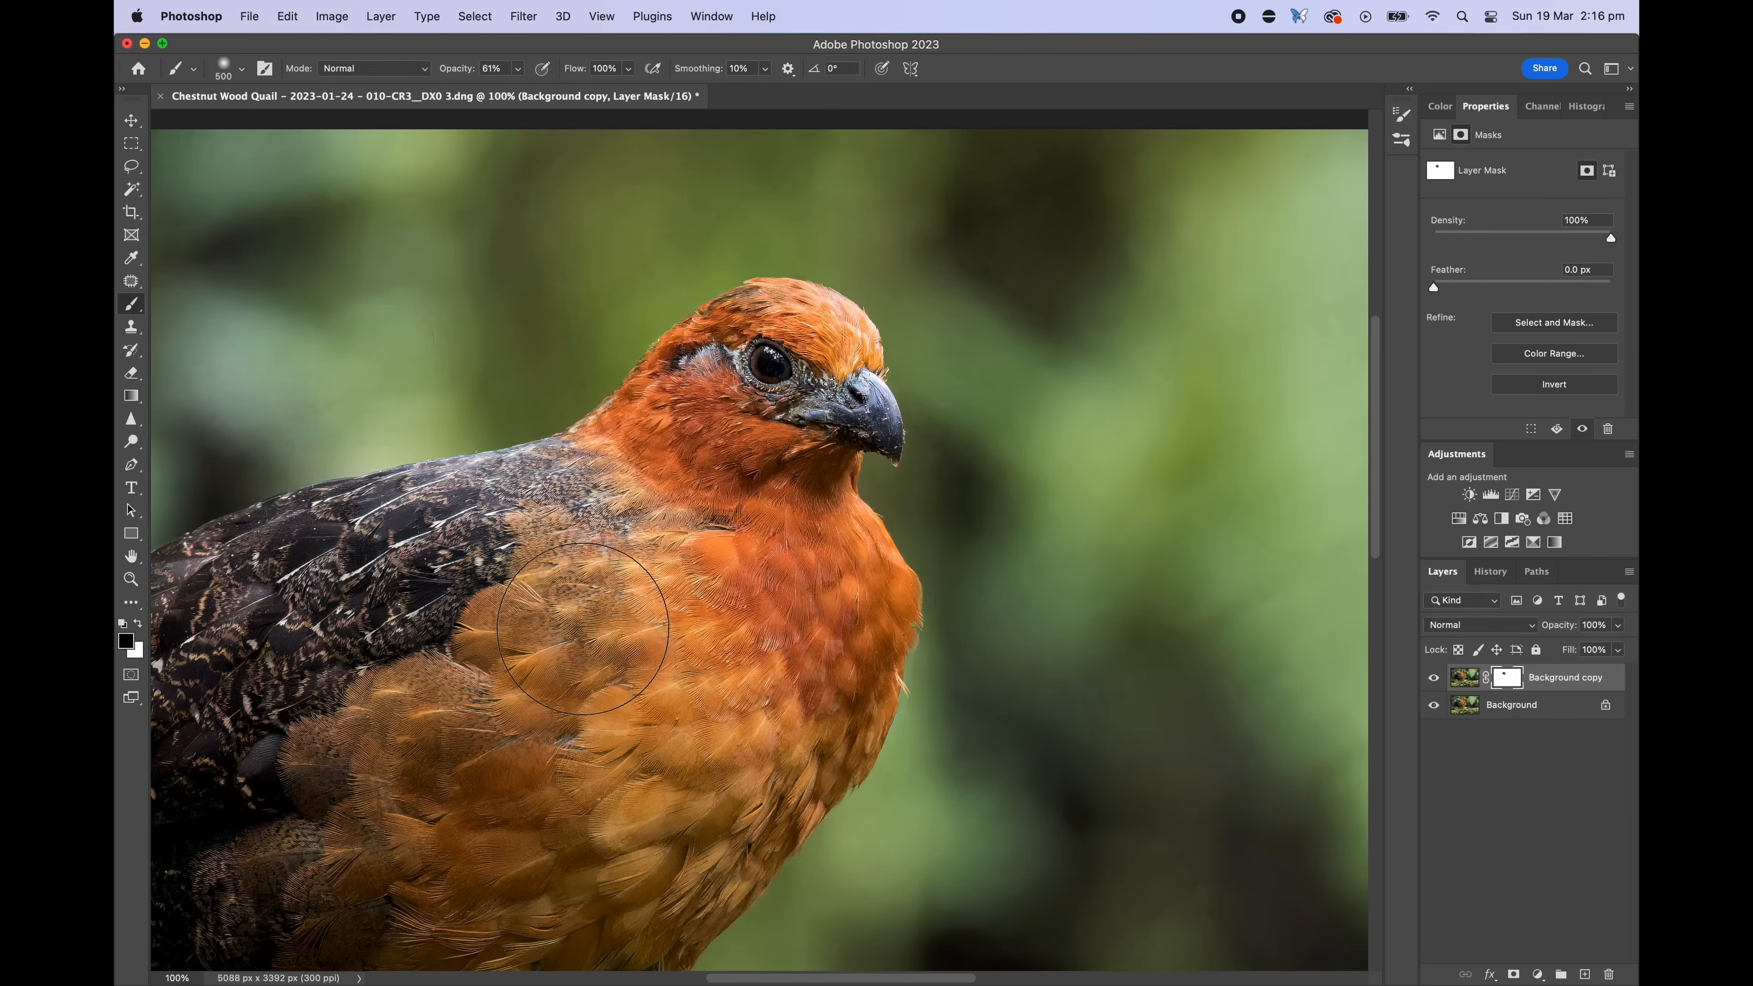
pyautogui.moveTo(765, 598); pyautogui.dragTo(731, 649)
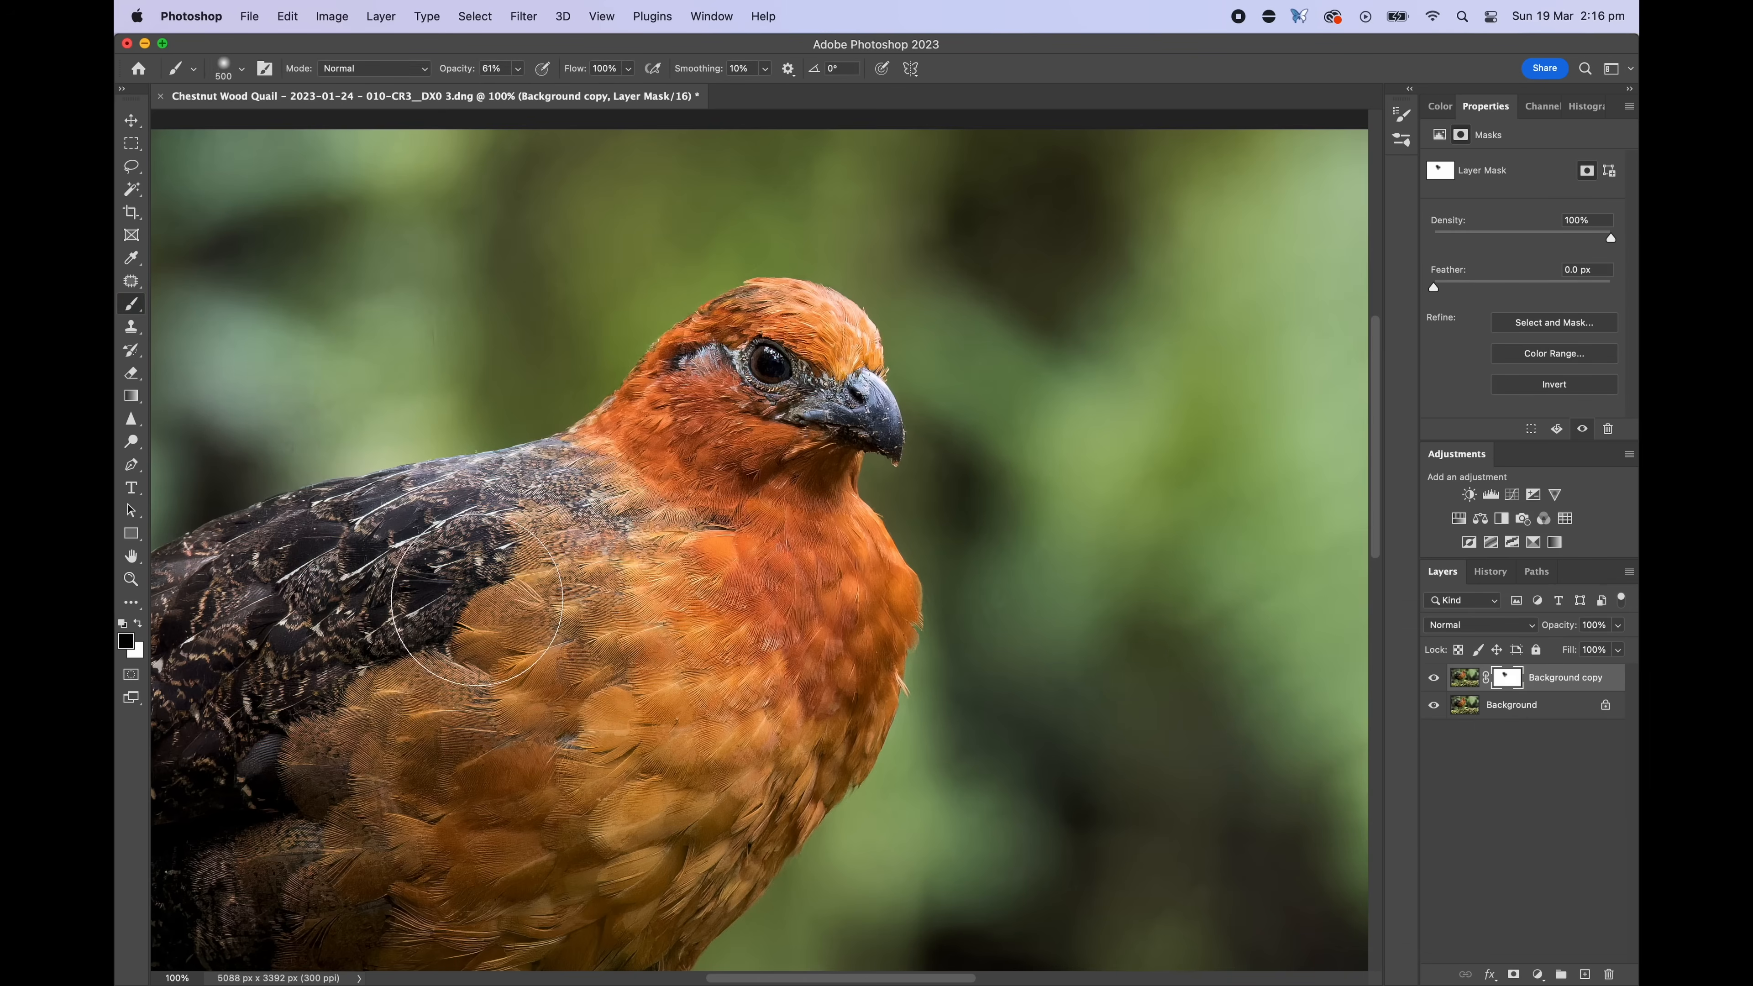